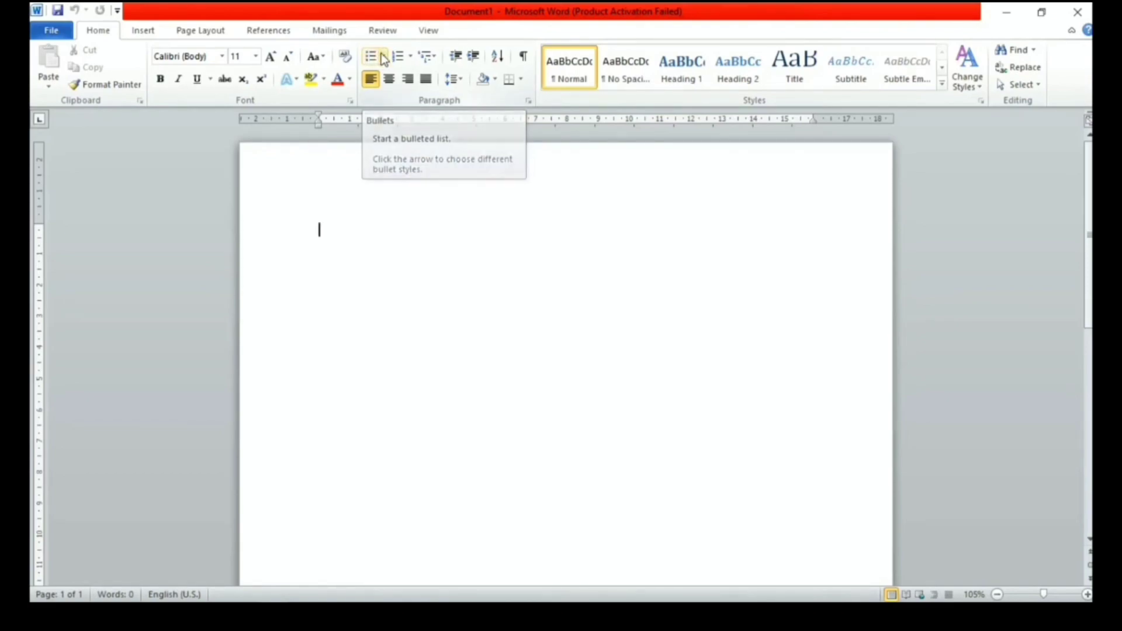
- Create a bulleted list with four-diamond bullets and four filler items, fjhghgjhgjhgjhgjhg, fhgfhgfhgf, jhfjhgjhg and jhghjgjhgj, and end the list
click(385, 58)
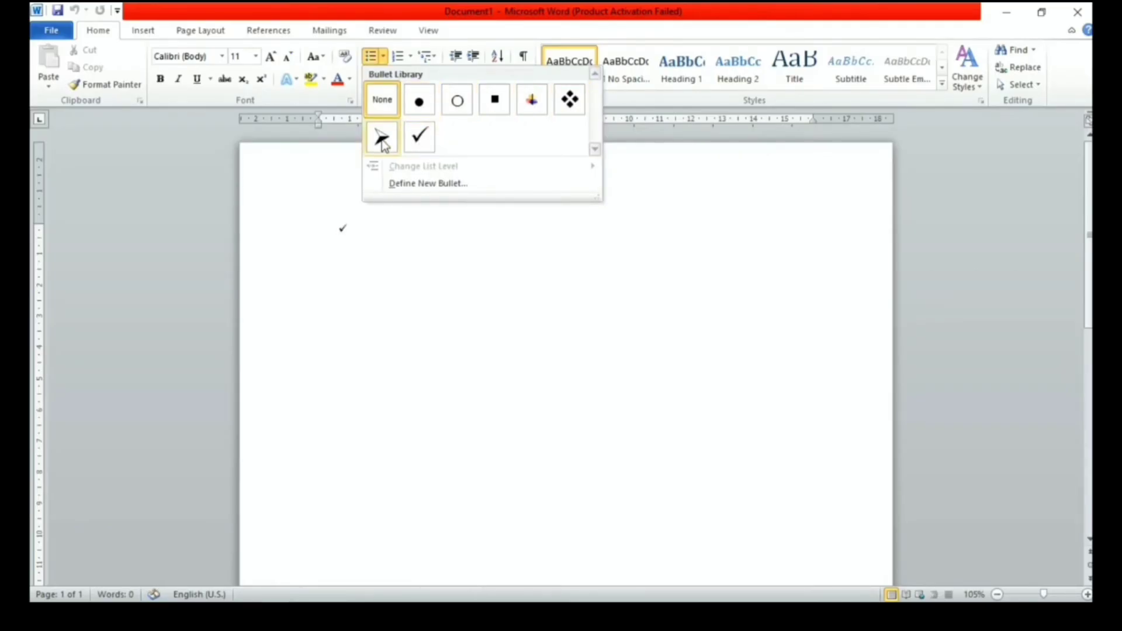
click(572, 104)
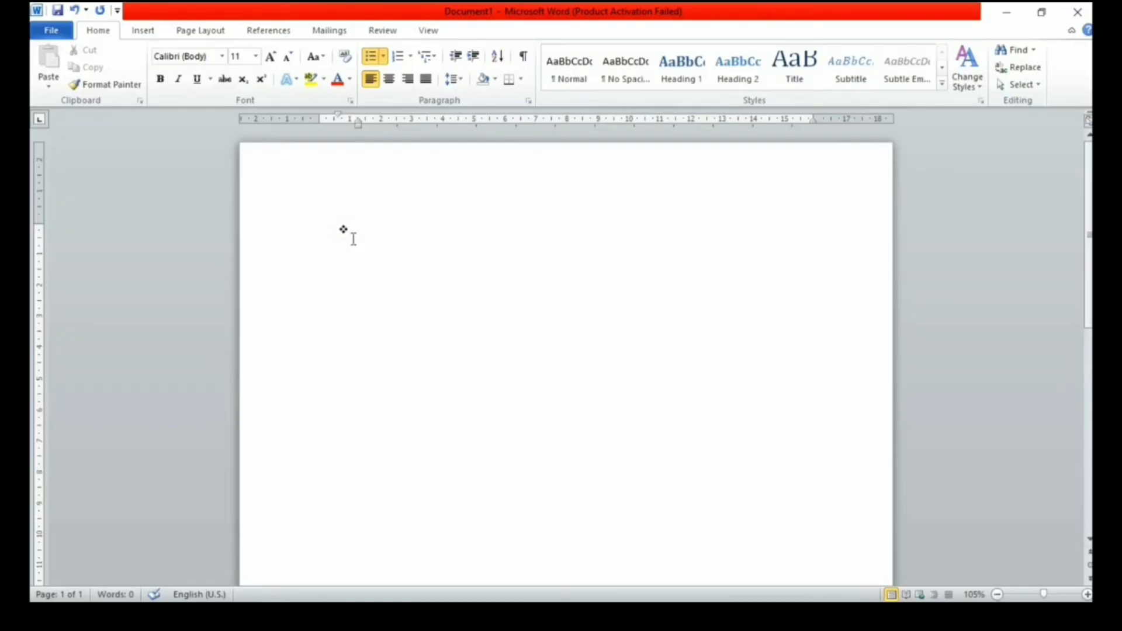
text(fjhghgjhgjhgjhgjhg)
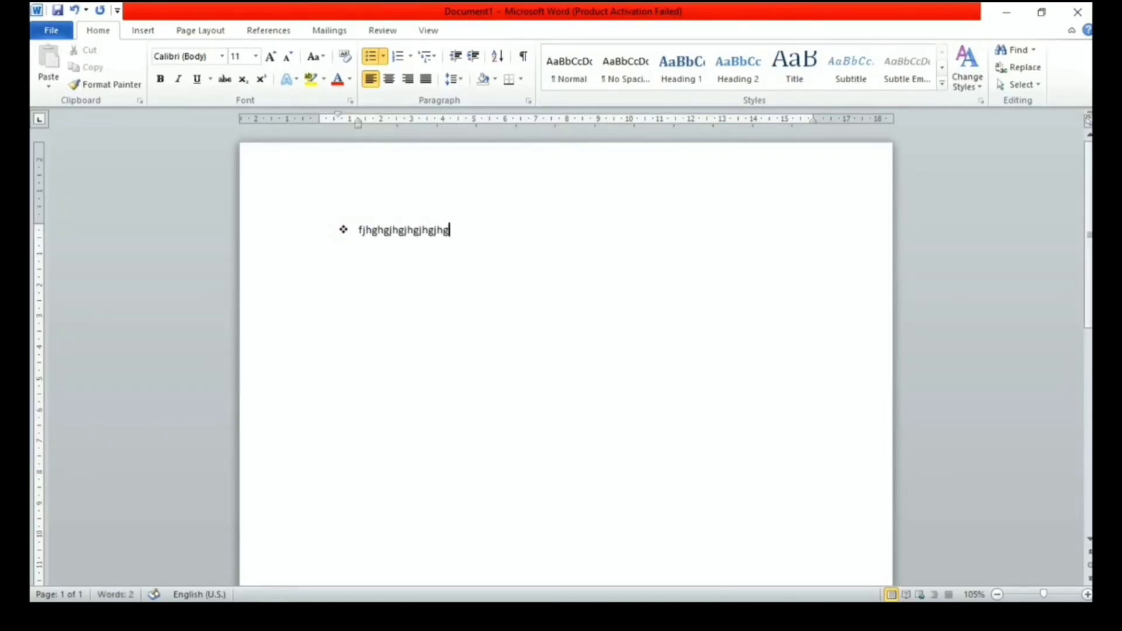
key(Return)
text(fhgfhgfhgf)
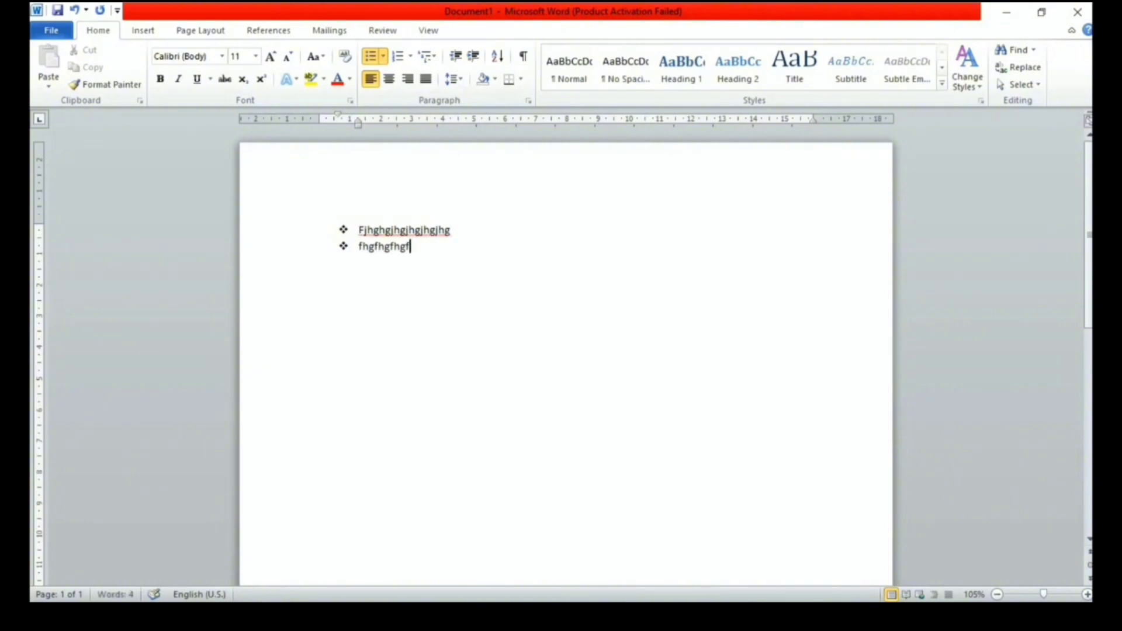
key(Return)
text(jhfjhgjhg)
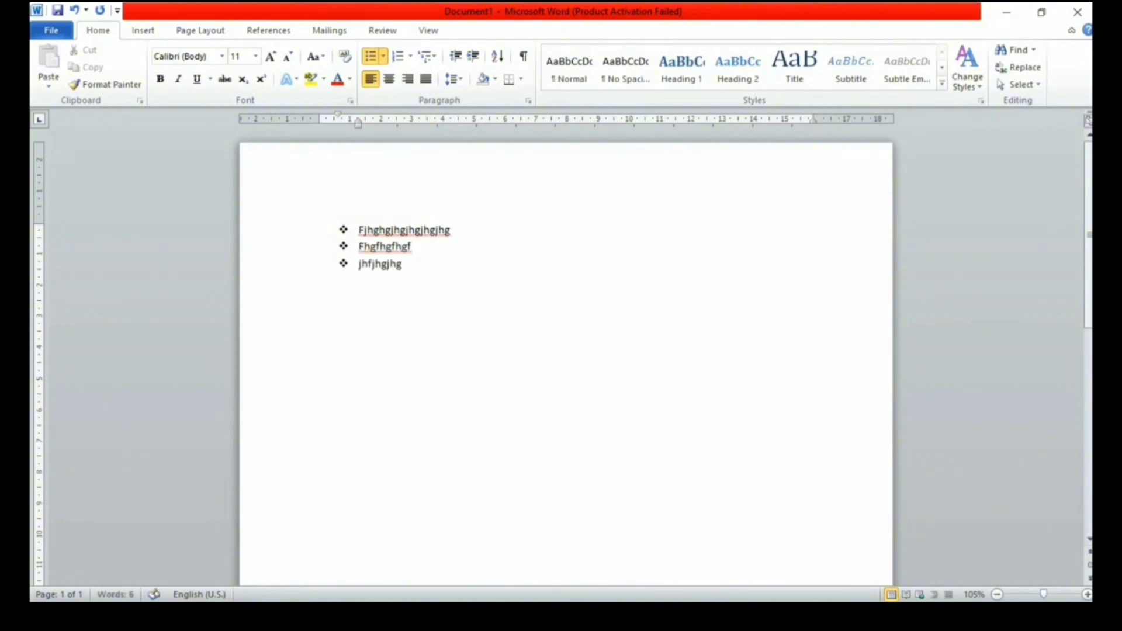
key(Return)
text(jhghjgjhgj)
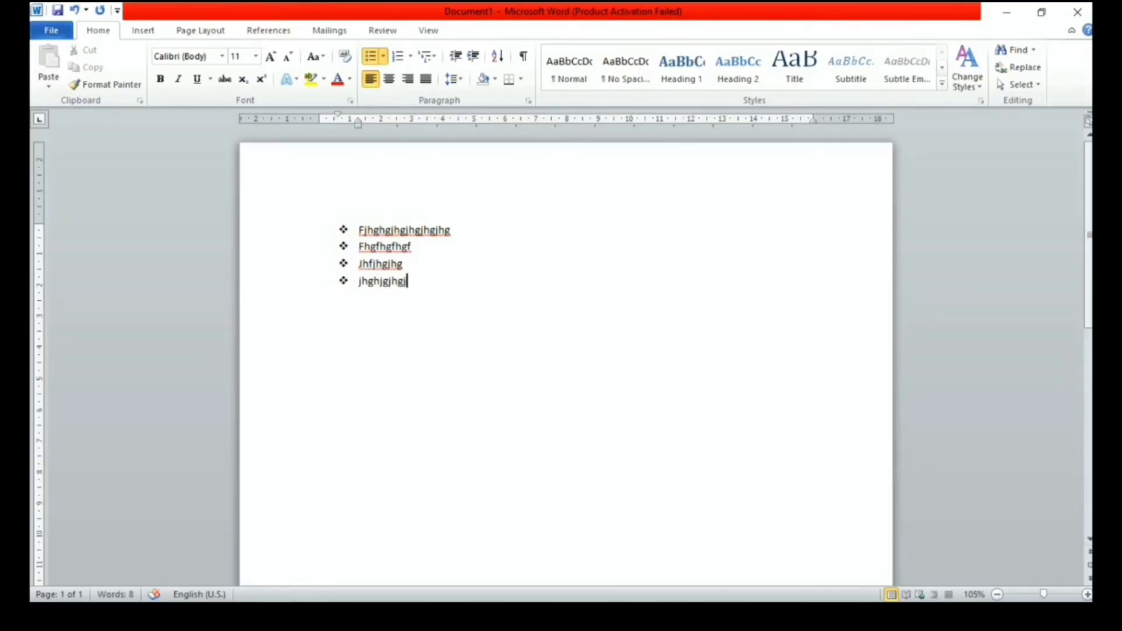
key(Return)
key(Return)
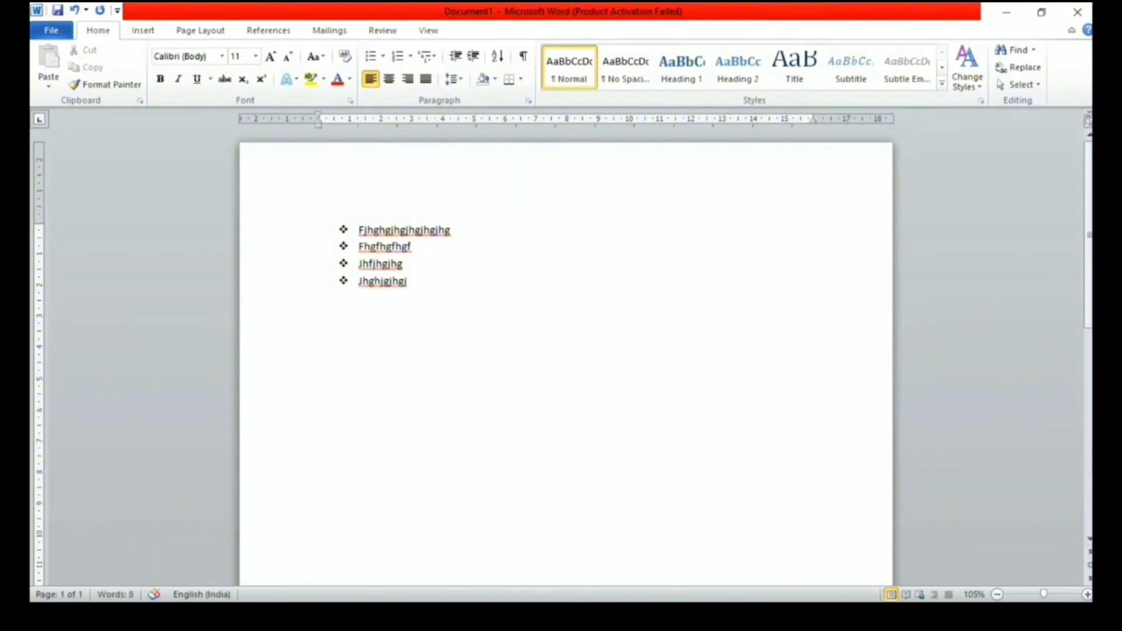
- Some lines below the bullets, create a 1., 2., 3. numbered list with filler items gjhgjhgjh, hgjhgjhg, jhgjhgjhgjhghjg and hjgjhgjhg
click(411, 58)
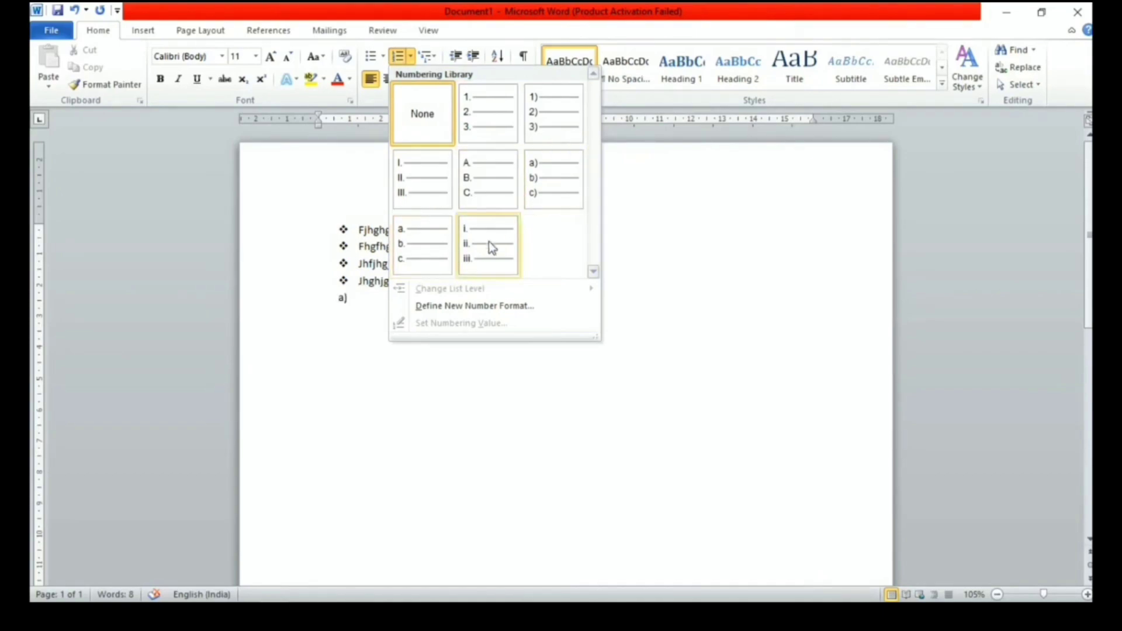
click(642, 277)
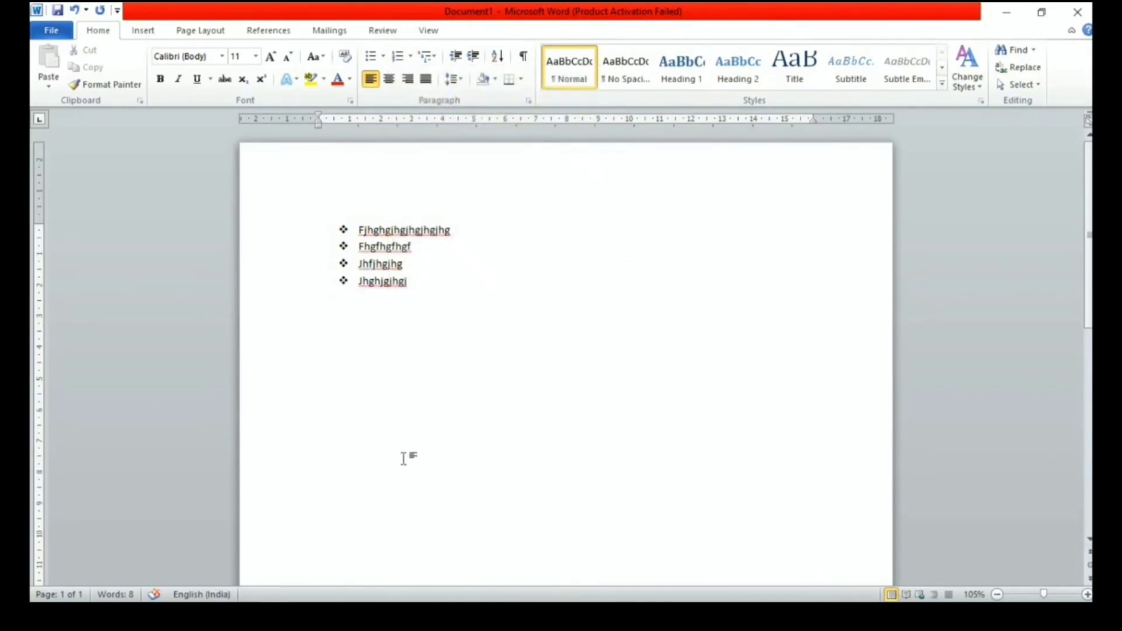
click(412, 57)
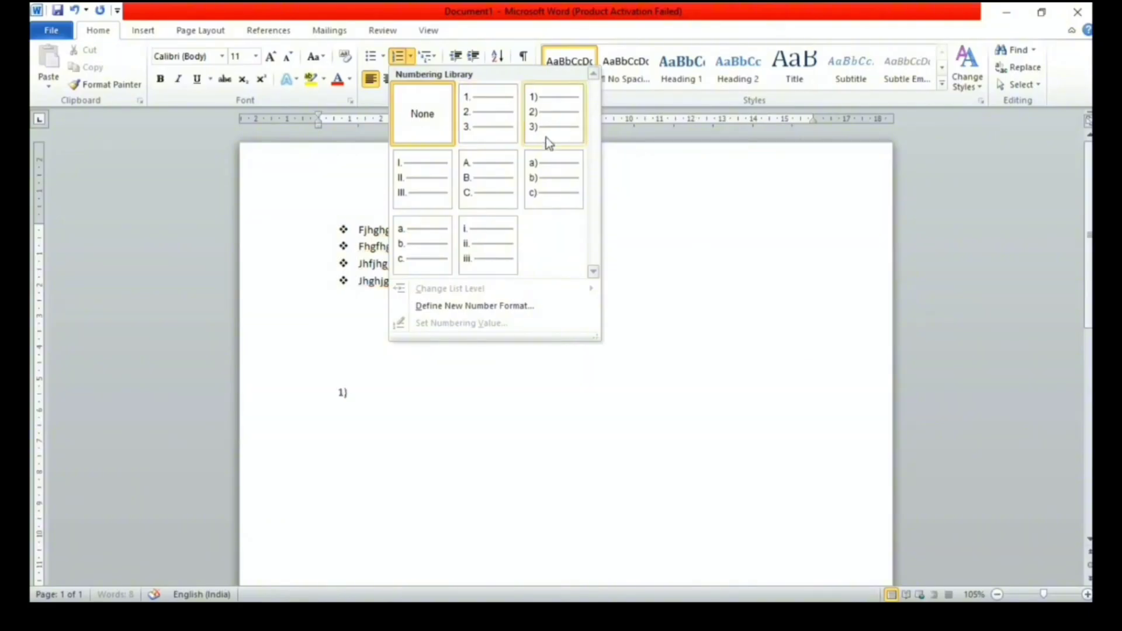
click(475, 118)
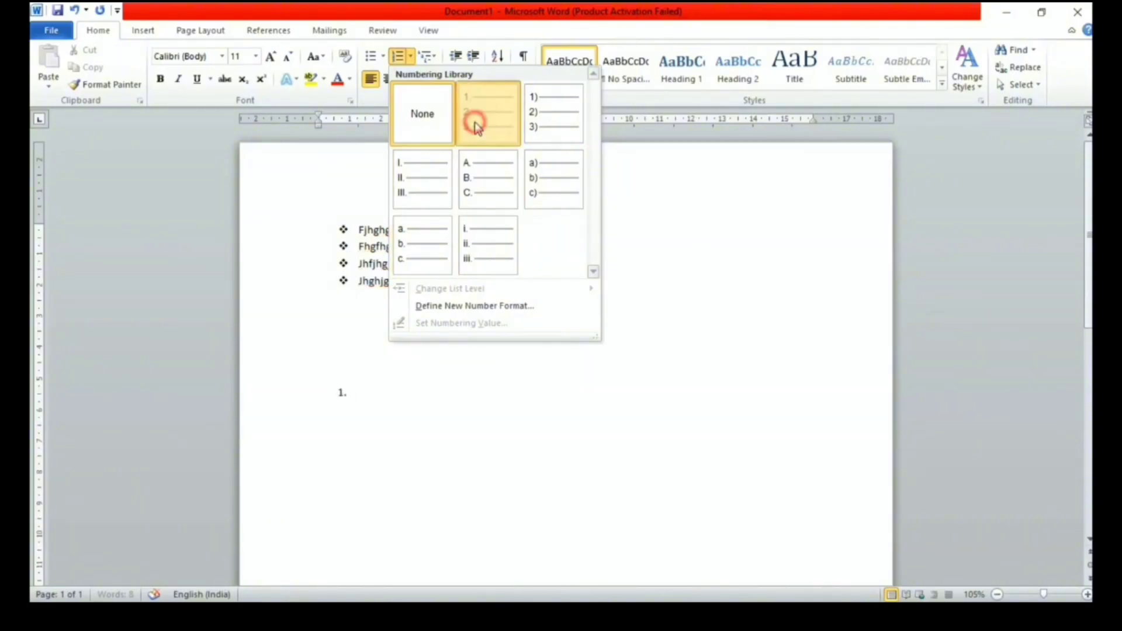
text(gjhgjhgjh)
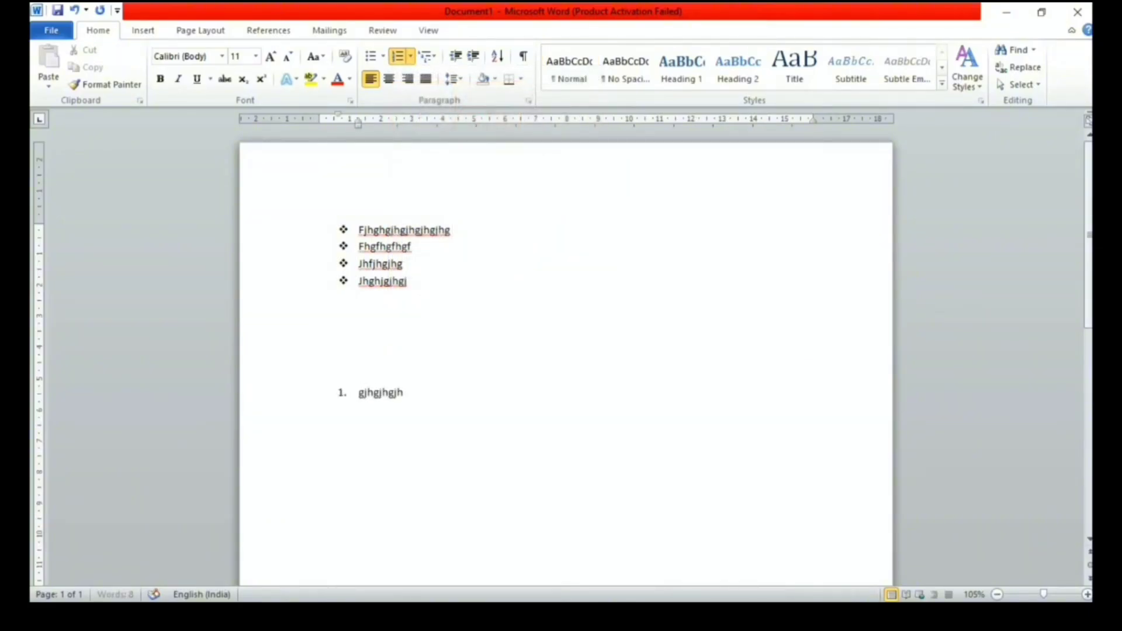
key(Return)
text(hgjhgjhg)
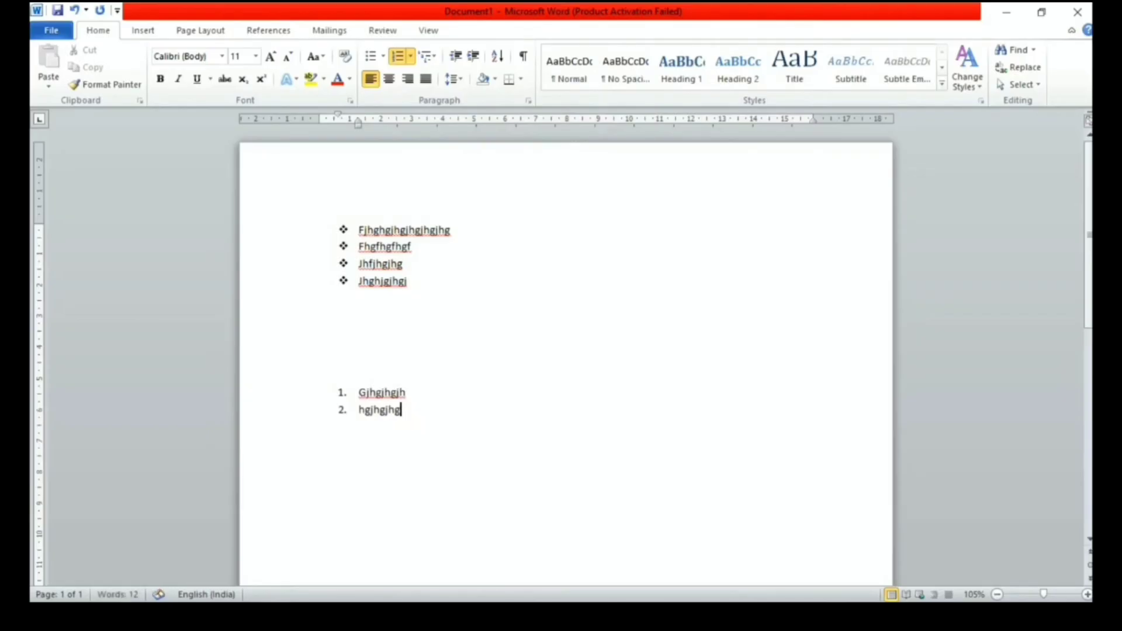
key(Return)
text(jhgjhgjhgjhghjg)
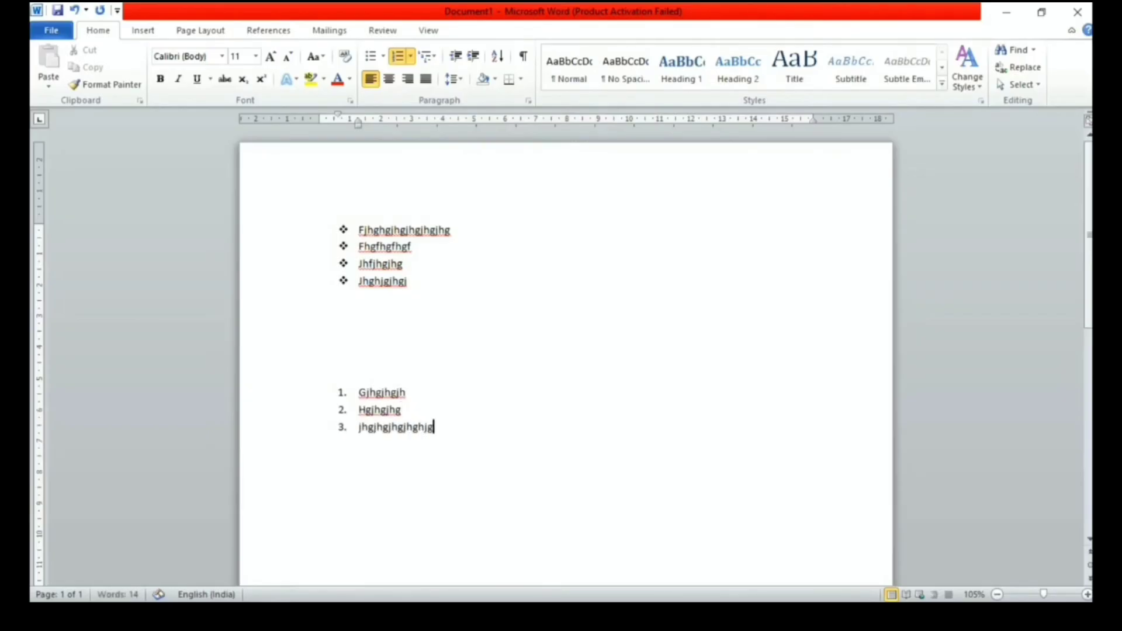
key(Return)
text(hjgjhgjhg)
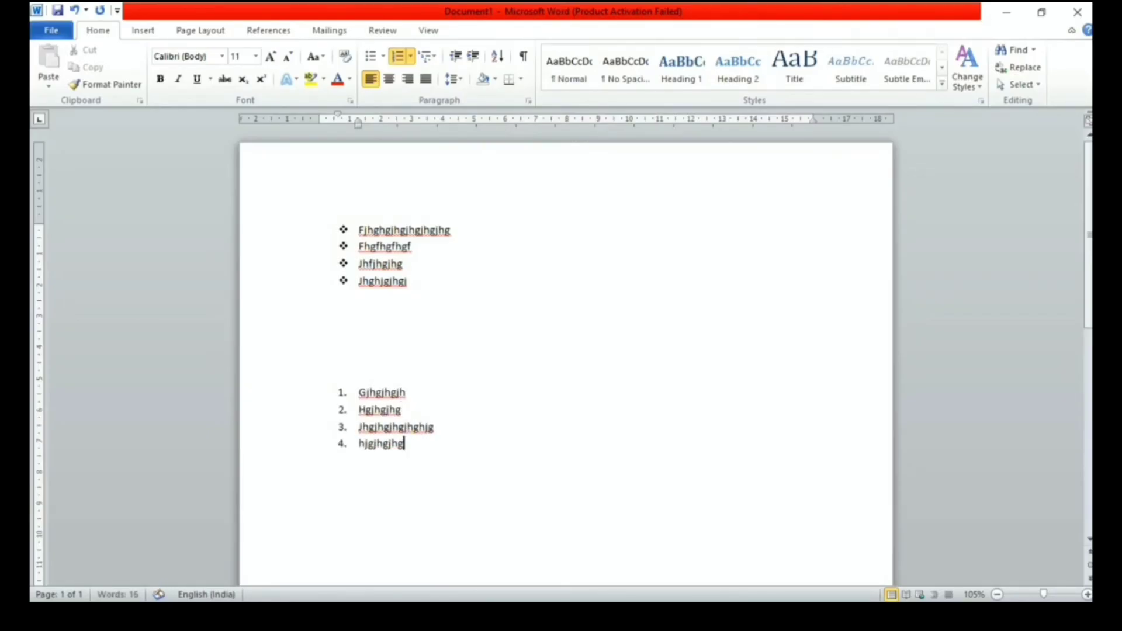
key(Return)
- Delete both the bulleted and numbered lists and turn off the remaining numbering
drag(429, 466, 242, 157)
key(Delete)
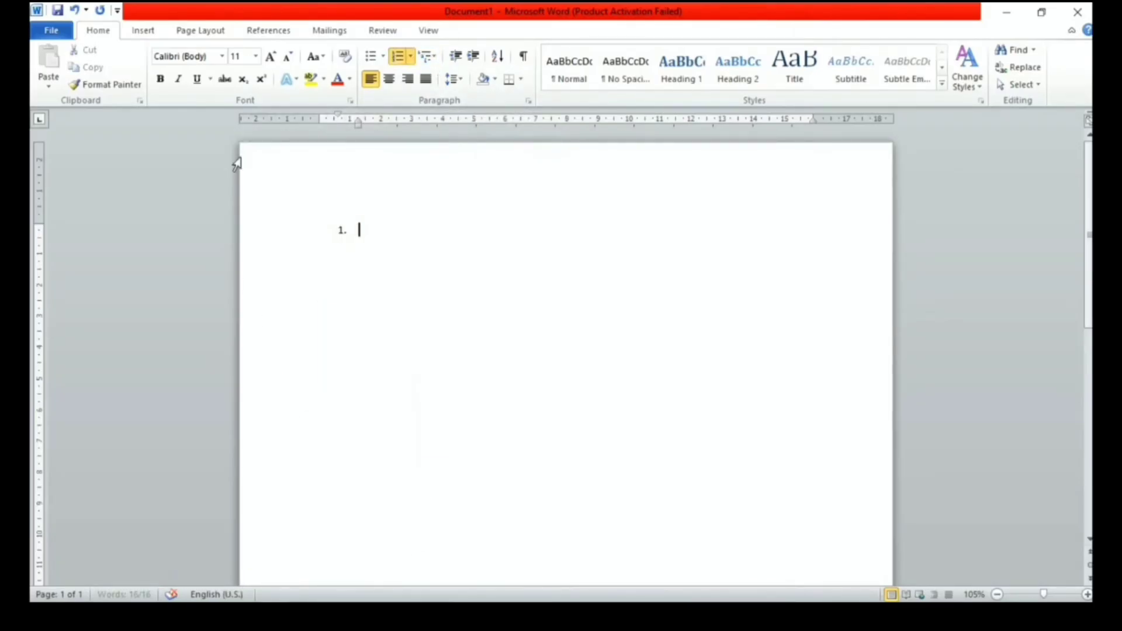
click(400, 56)
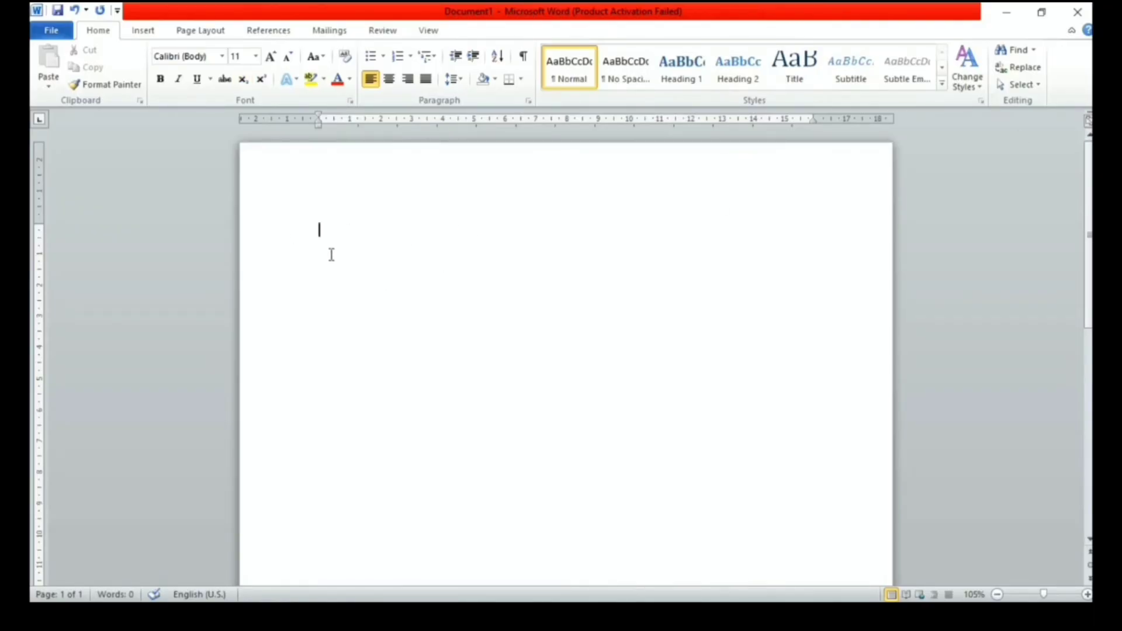
- Apply the multilevel bullet style that begins with diamond and arrow symbols, and enter Anmals name as the first item
click(428, 56)
mouse_move(450, 262)
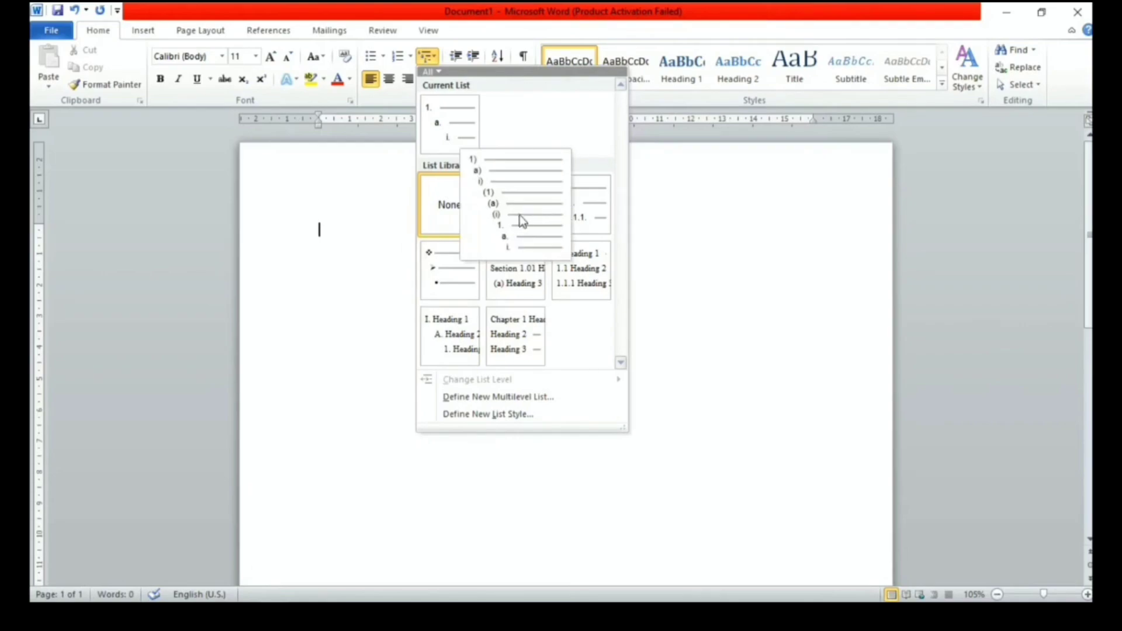
mouse_move(440, 284)
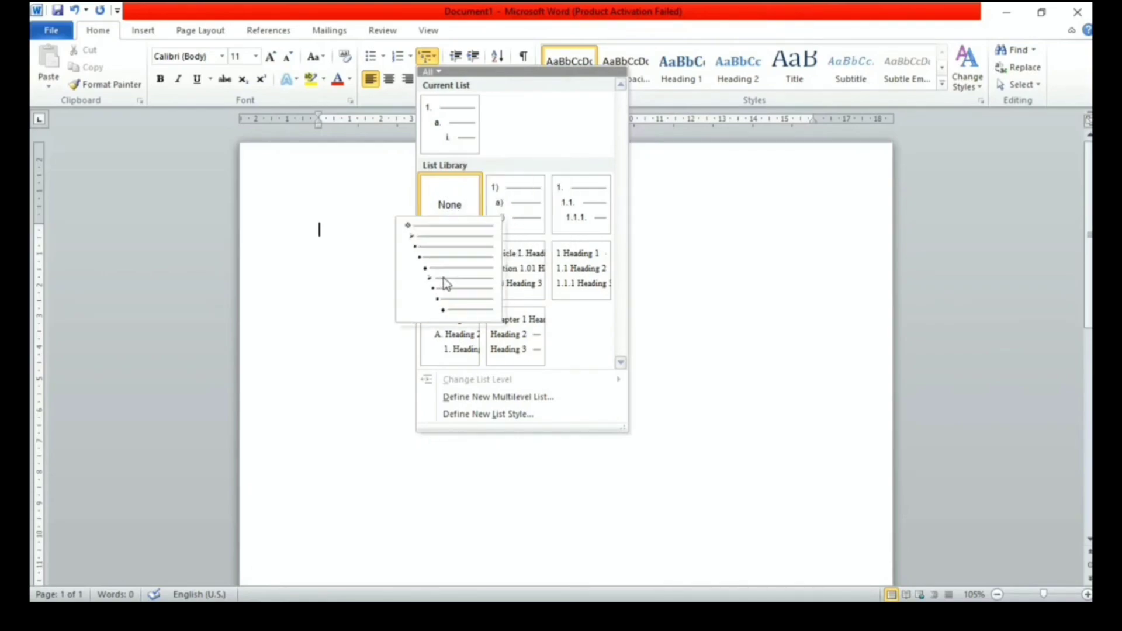
click(439, 253)
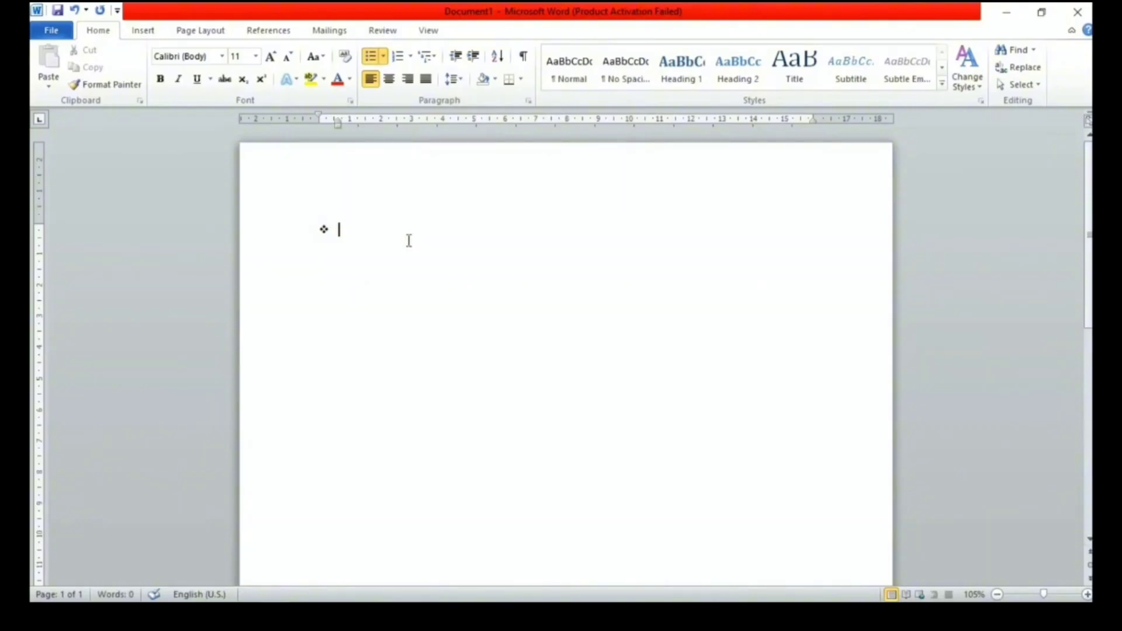
text(Anmals name)
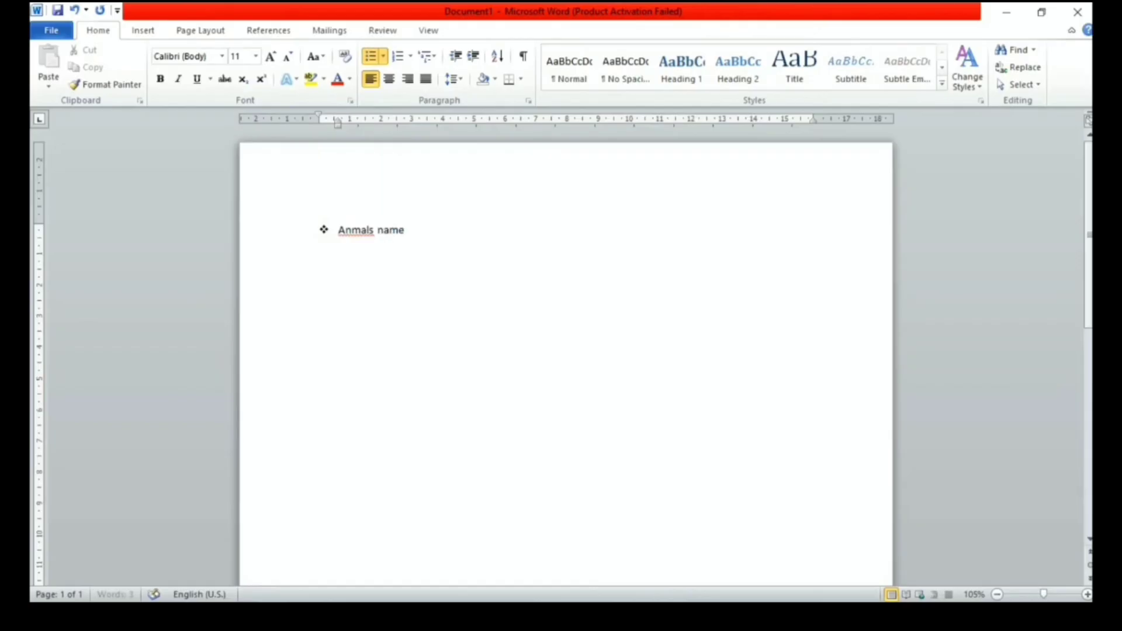
- Correct the first item's spelling to Animals name and start a new bullet below it
key(Left)
key(Left)
key(Left)
key(Left)
key(Left)
key(Left)
key(Left)
key(Left)
key(Left)
text(i)
key(Right)
key(Right)
key(Right)
key(Right)
key(Right)
key(Right)
key(Right)
key(Right)
key(Right)
key(Return)
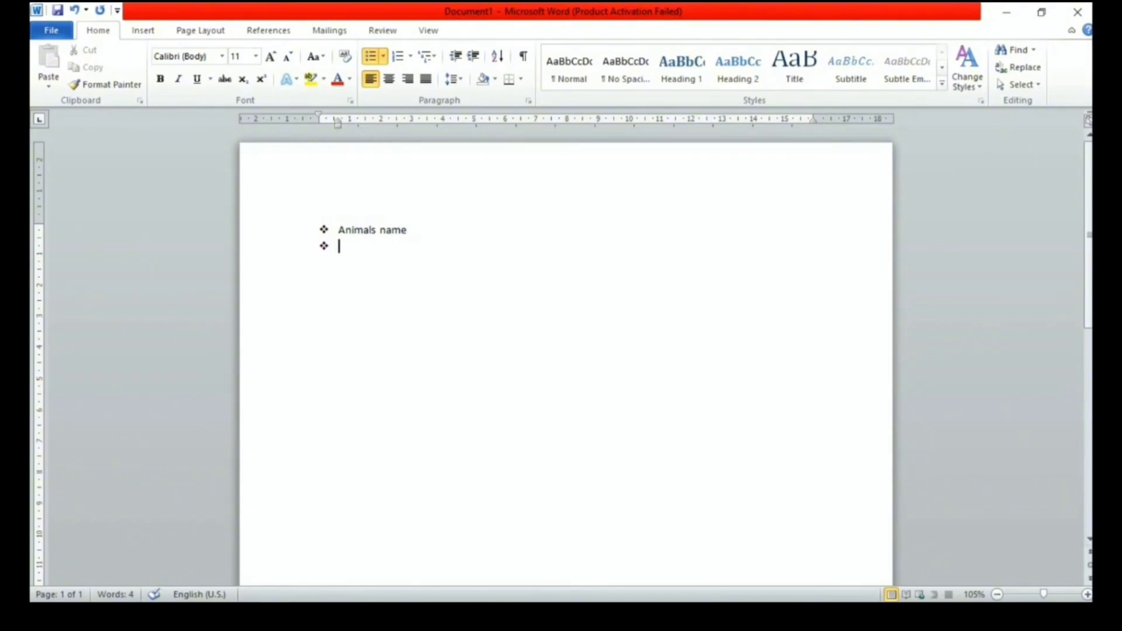
- Add cow and rat as second-level items under Animals name
key(Tab)
text(cow)
key(Return)
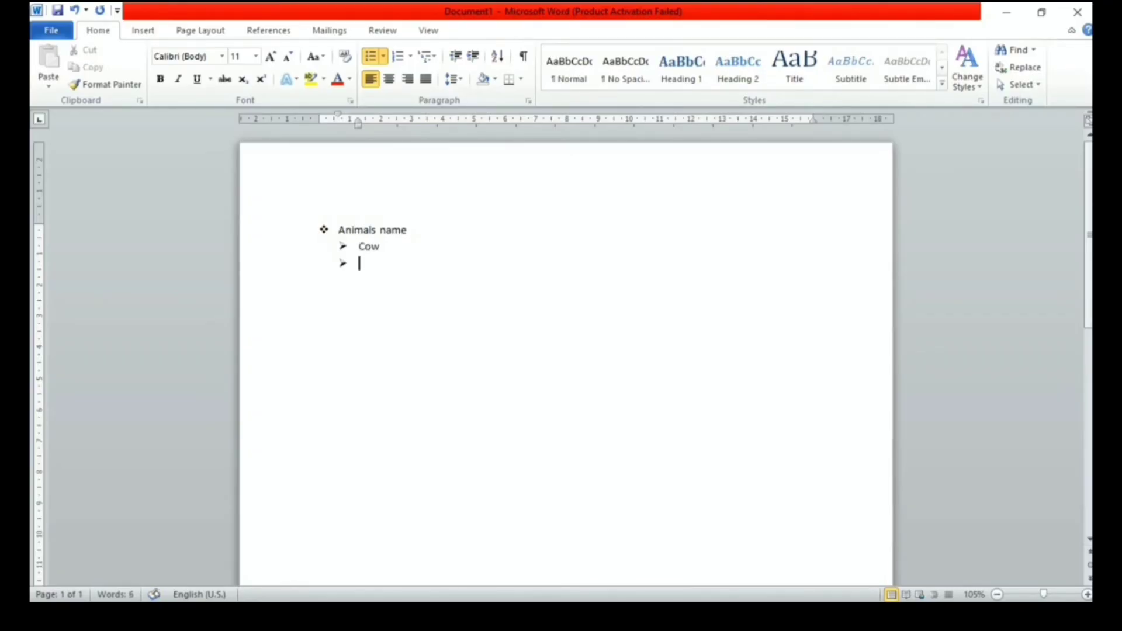
text(rat)
key(Return)
- Add a top-level item Fruits name with sub-items grapes and mango, followed by an empty top-level bullet
key(shift+Tab)
text(fr)
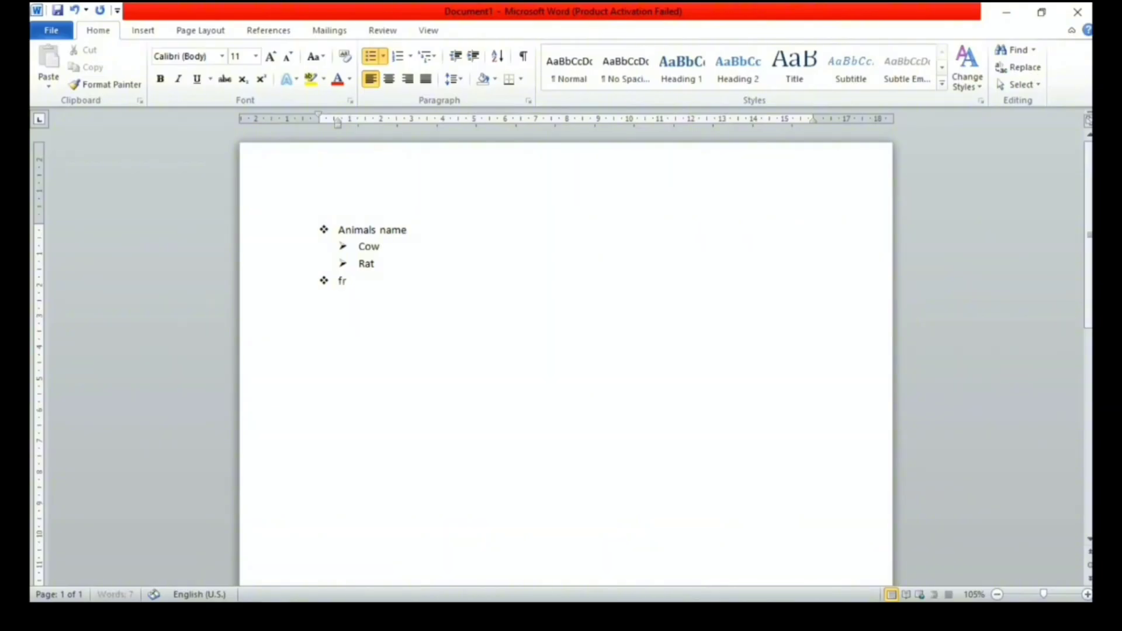
text(uits name)
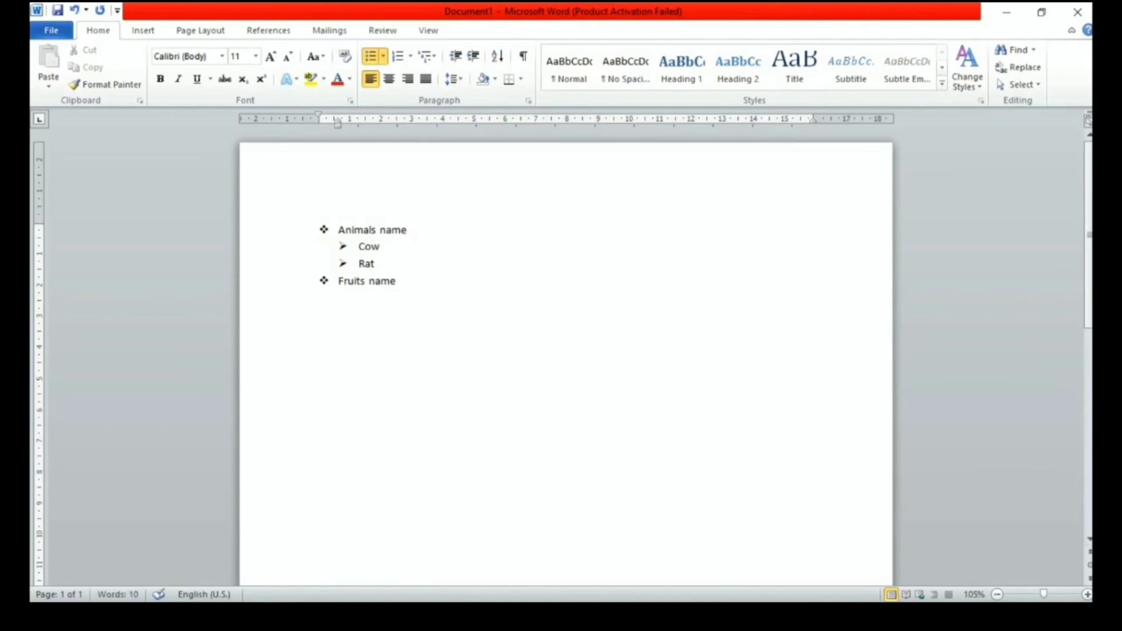
key(Return)
key(Tab)
text(grapes)
key(Return)
text(mango)
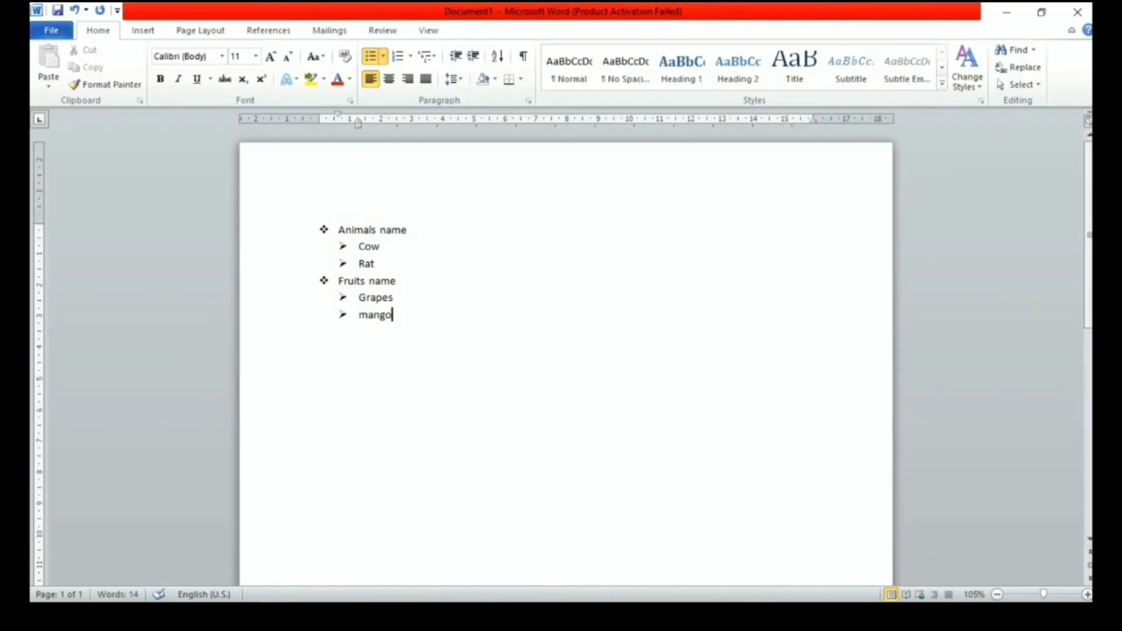
click(482, 314)
key(Return)
key(shift+Tab)
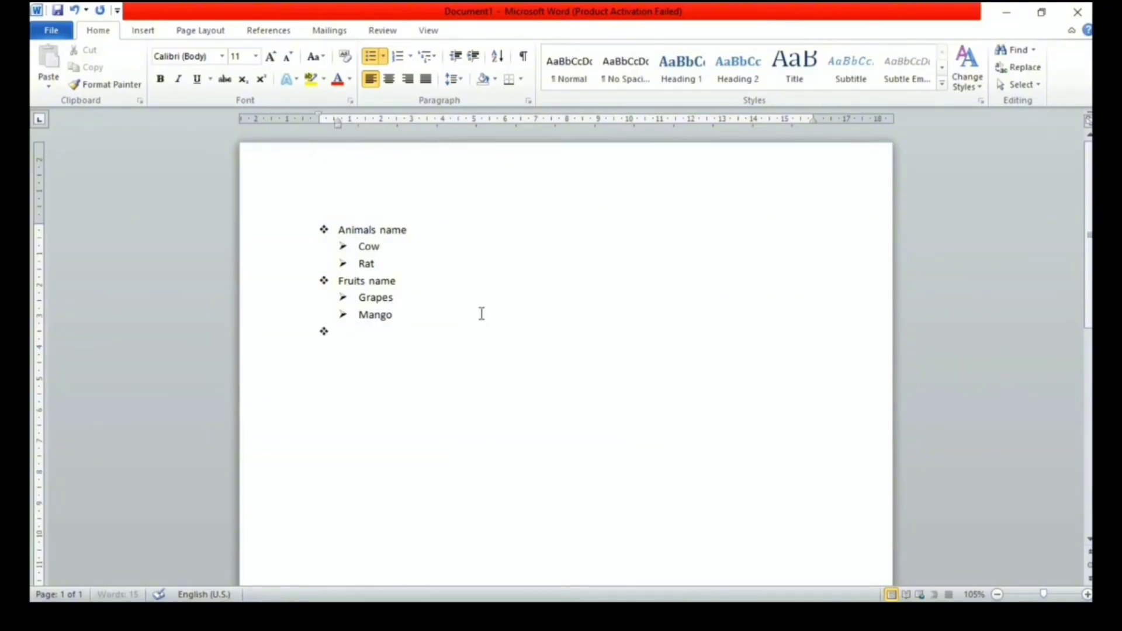
- Clear the whole document and generate sample paragraphs with =rand(5)
key(ctrl+a)
key(Delete)
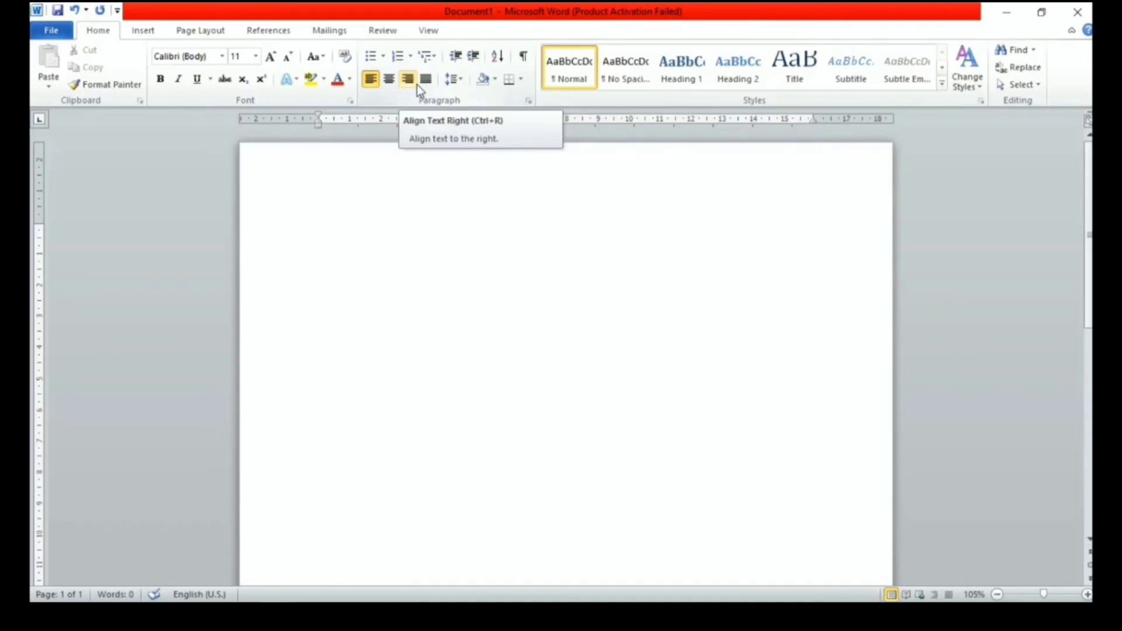
text(=)
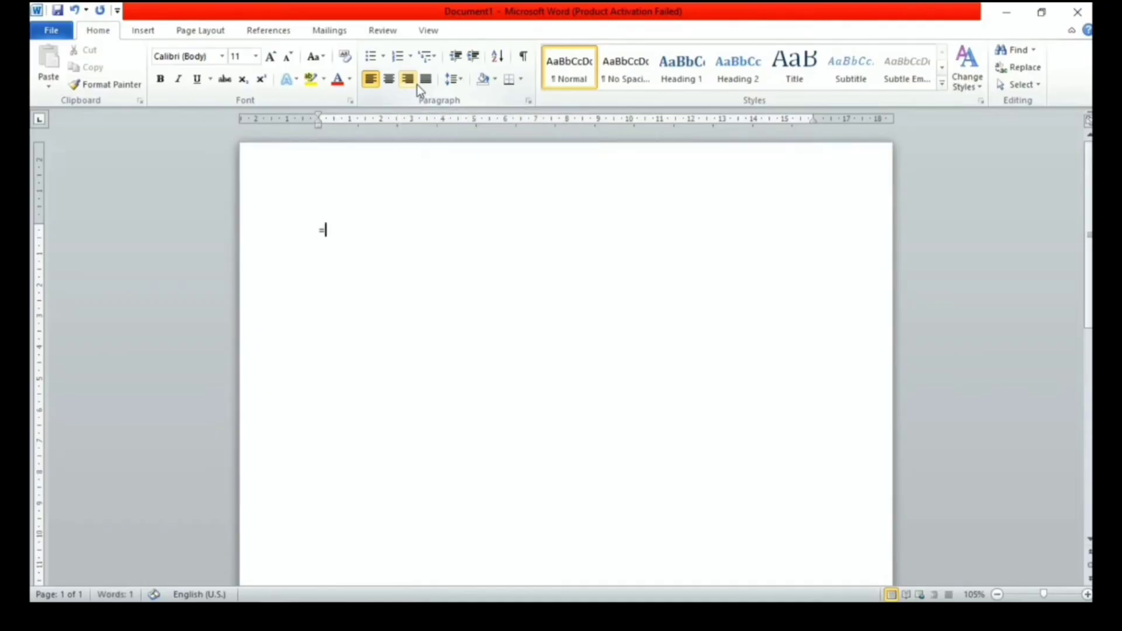
text(rand(5))
key(Return)
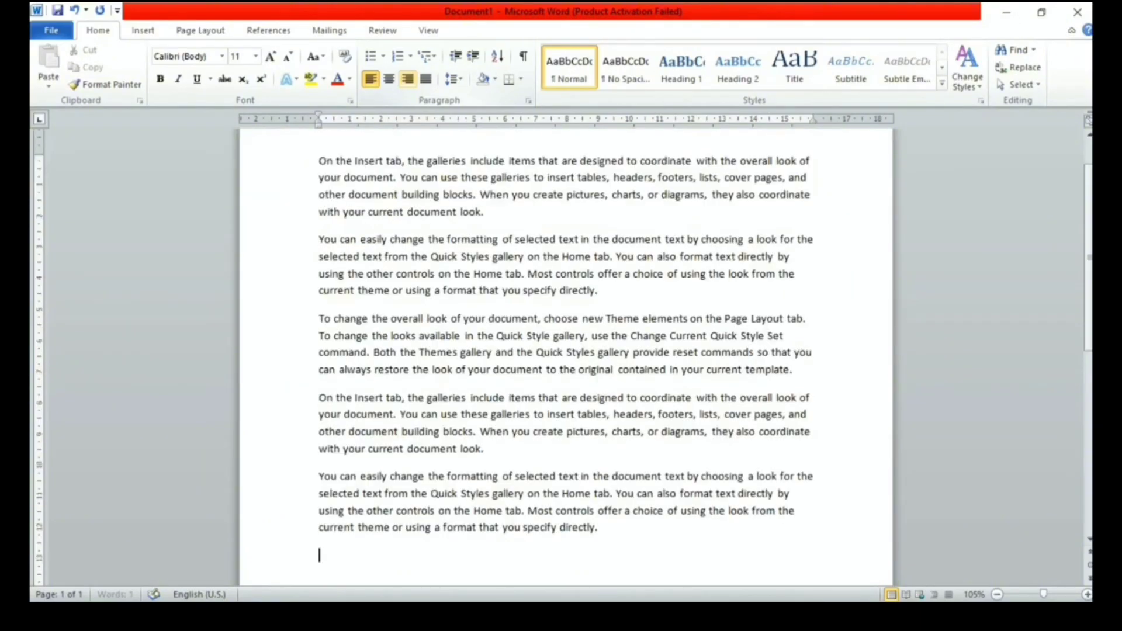
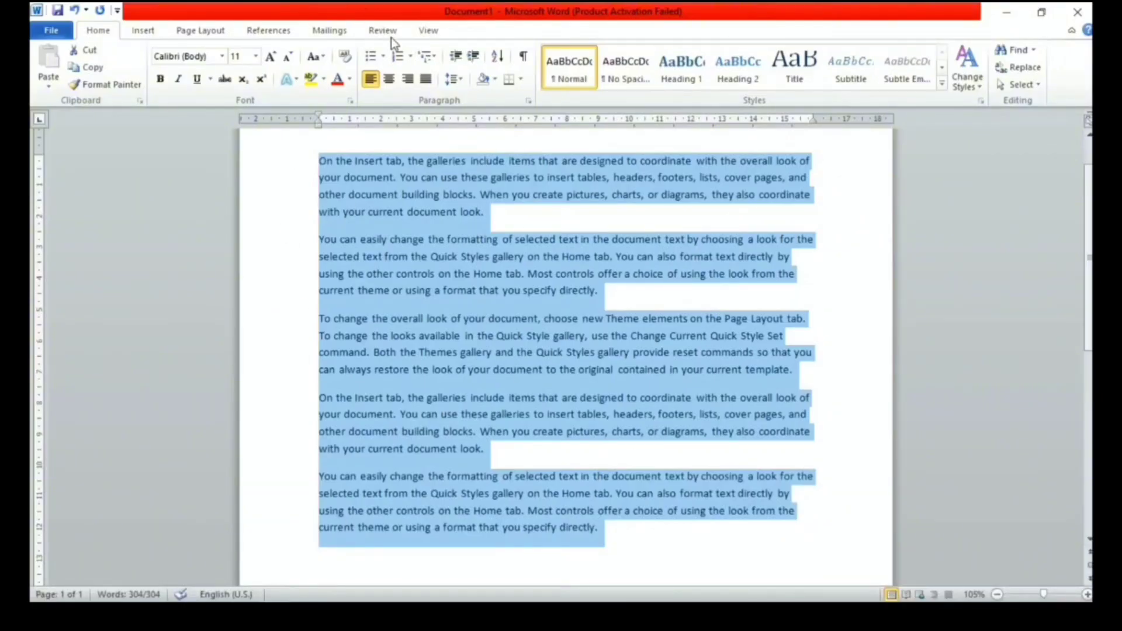
- Apply center, right, left and finally justified alignment to all the sample paragraphs
click(390, 79)
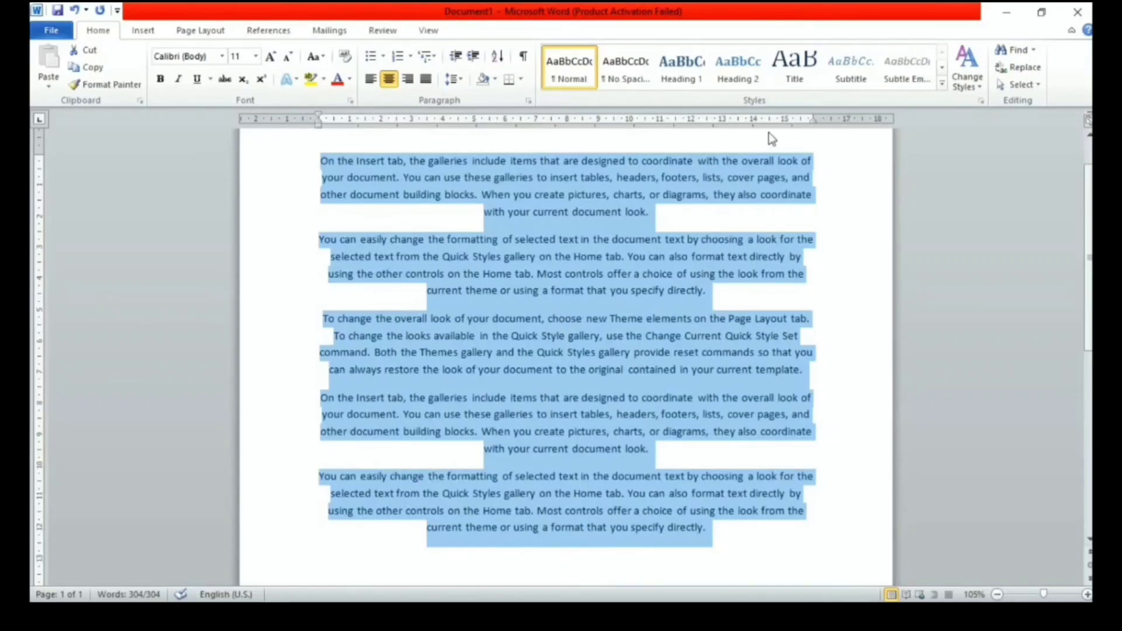
click(408, 80)
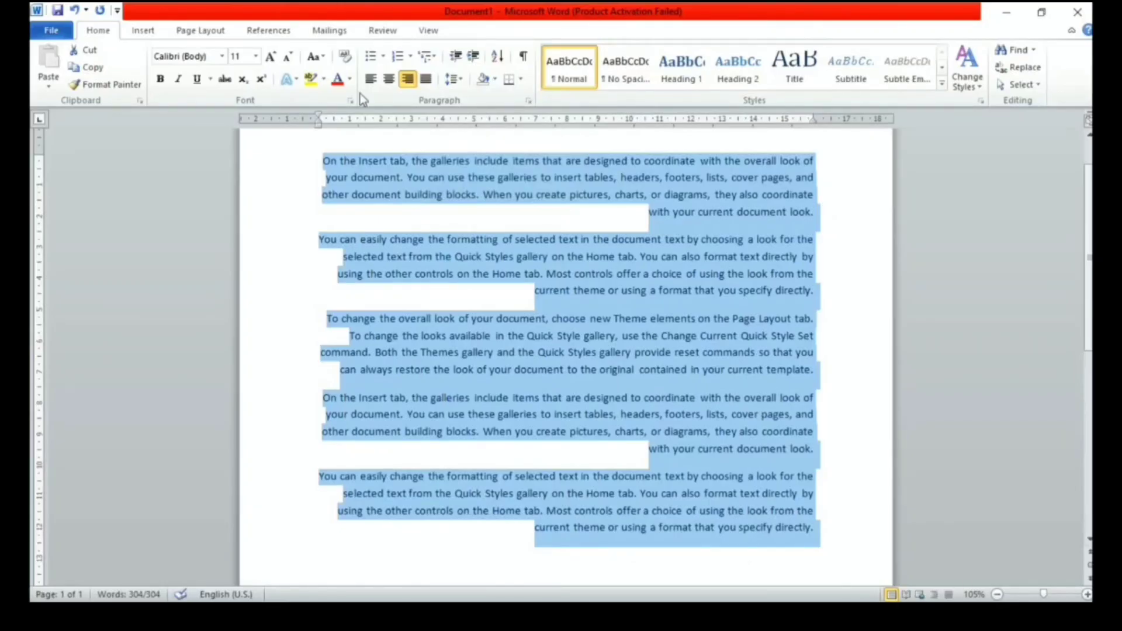
click(369, 80)
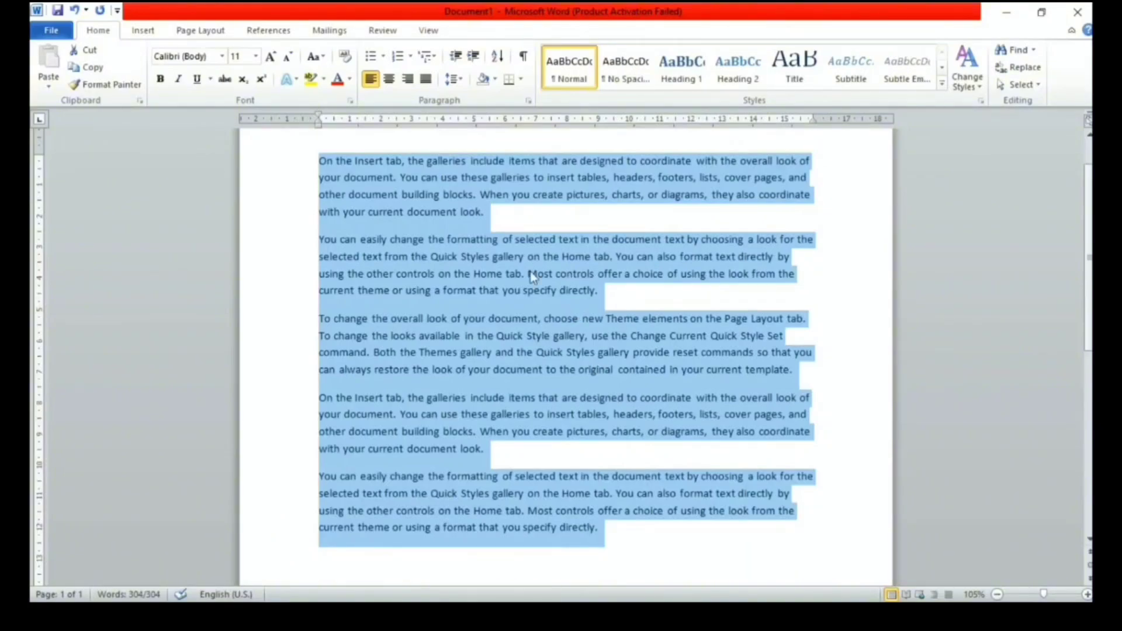
click(426, 80)
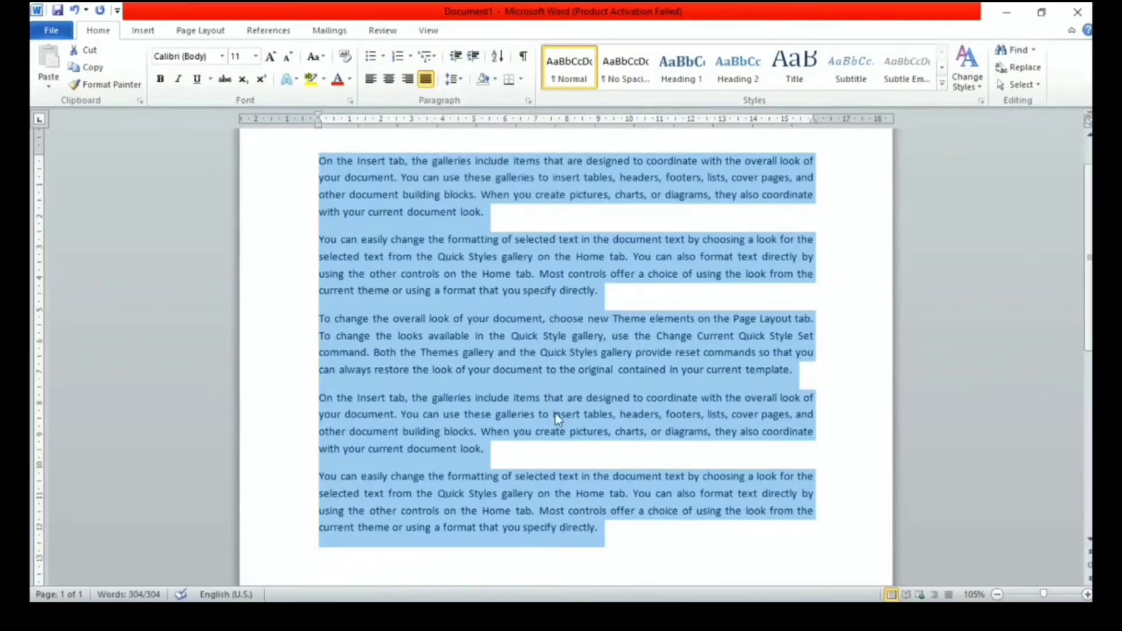
- Apply left, right, center and finally justified alignment to all the sample paragraphs again
click(603, 534)
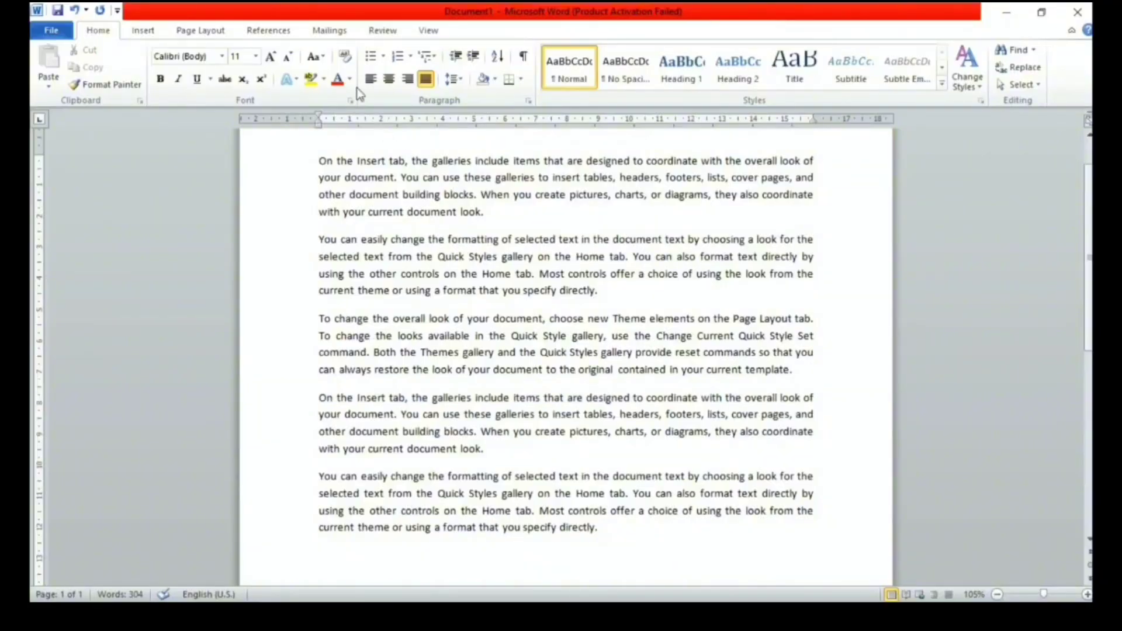
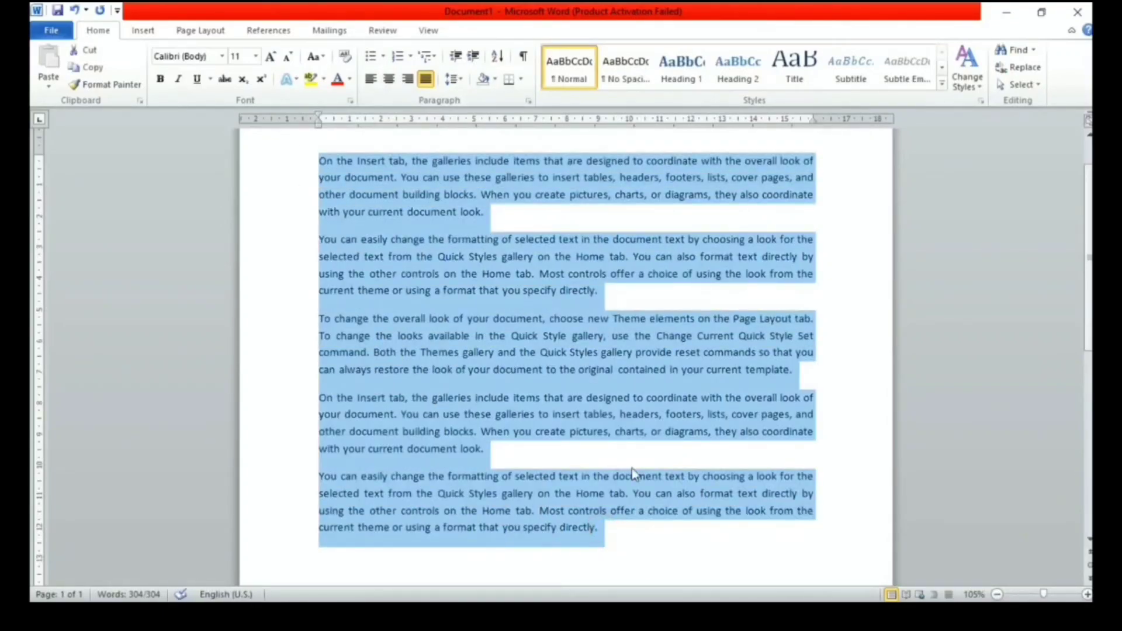
key(ctrl+l)
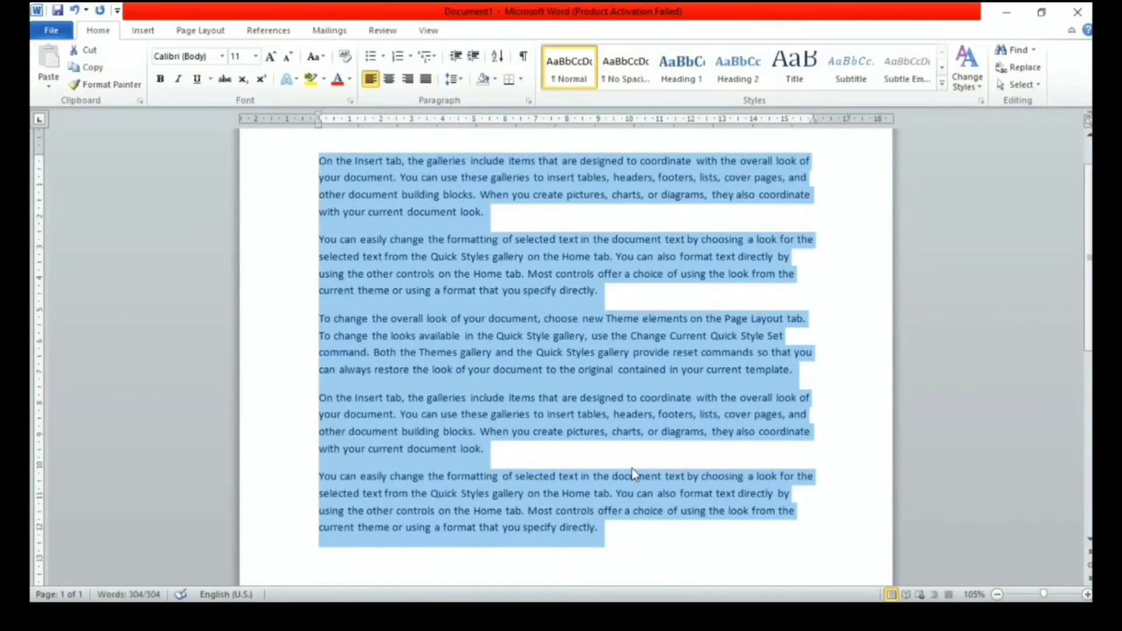
key(ctrl+r)
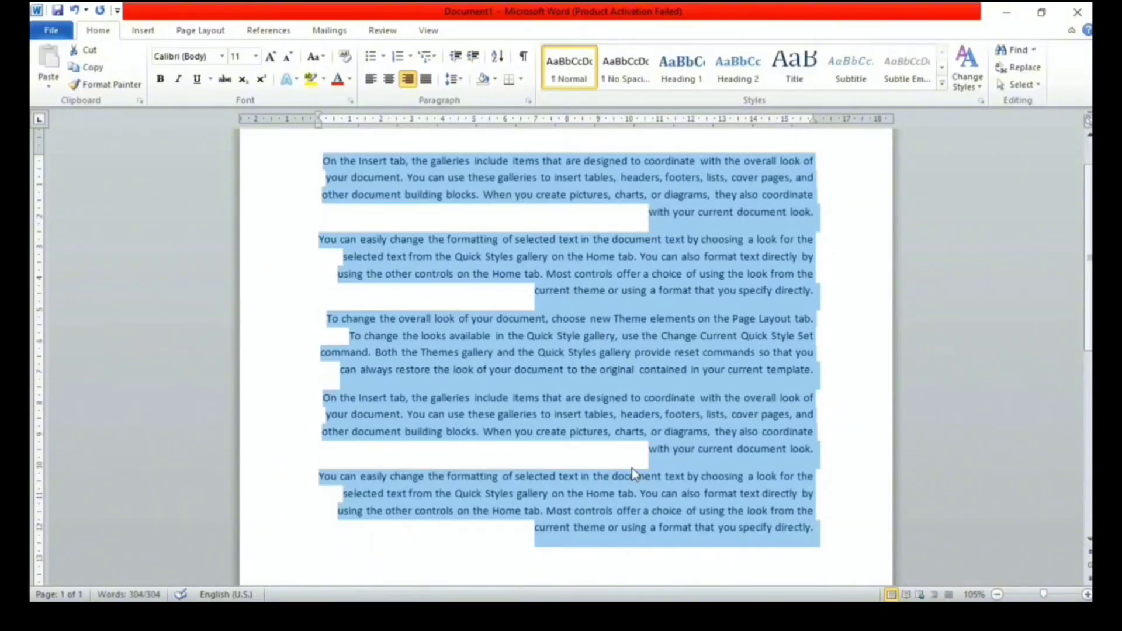
key(ctrl+e)
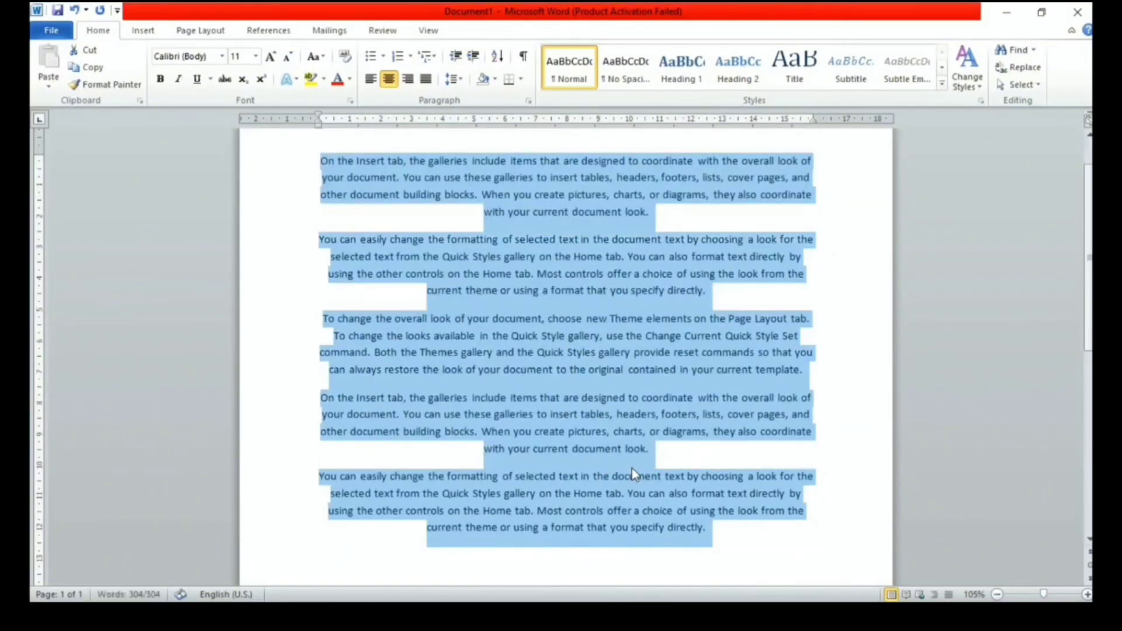
key(ctrl+j)
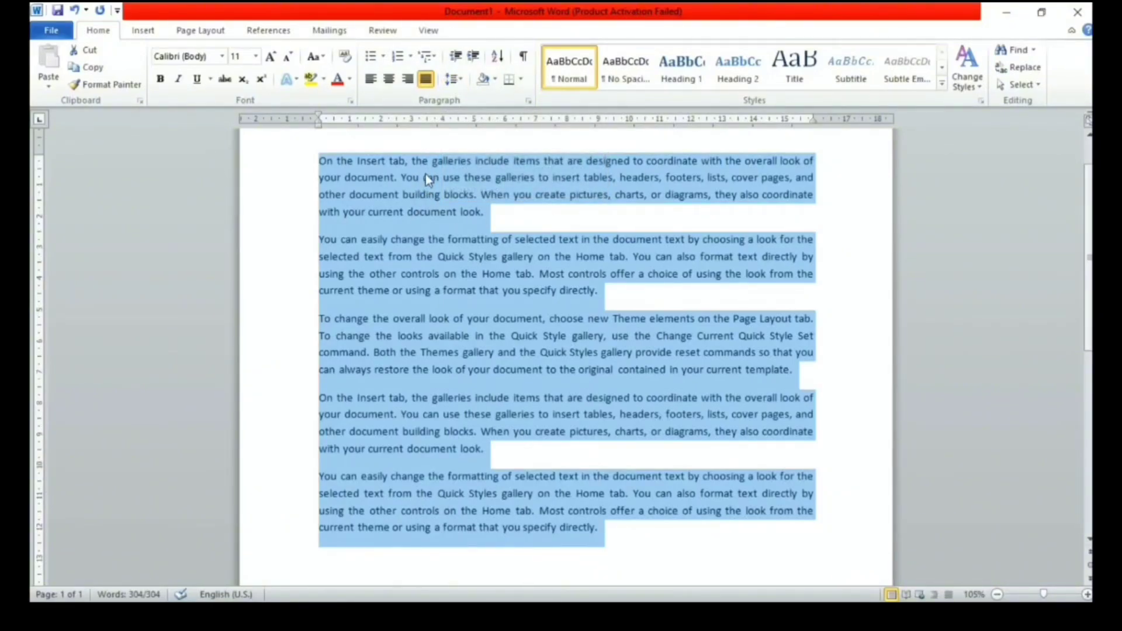
- Delete every sample paragraph after the first one, keeping the period that ends the first paragraph
click(449, 244)
click(679, 573)
drag(621, 536, 270, 250)
key(BackSpace)
key(BackSpace)
key(BackSpace)
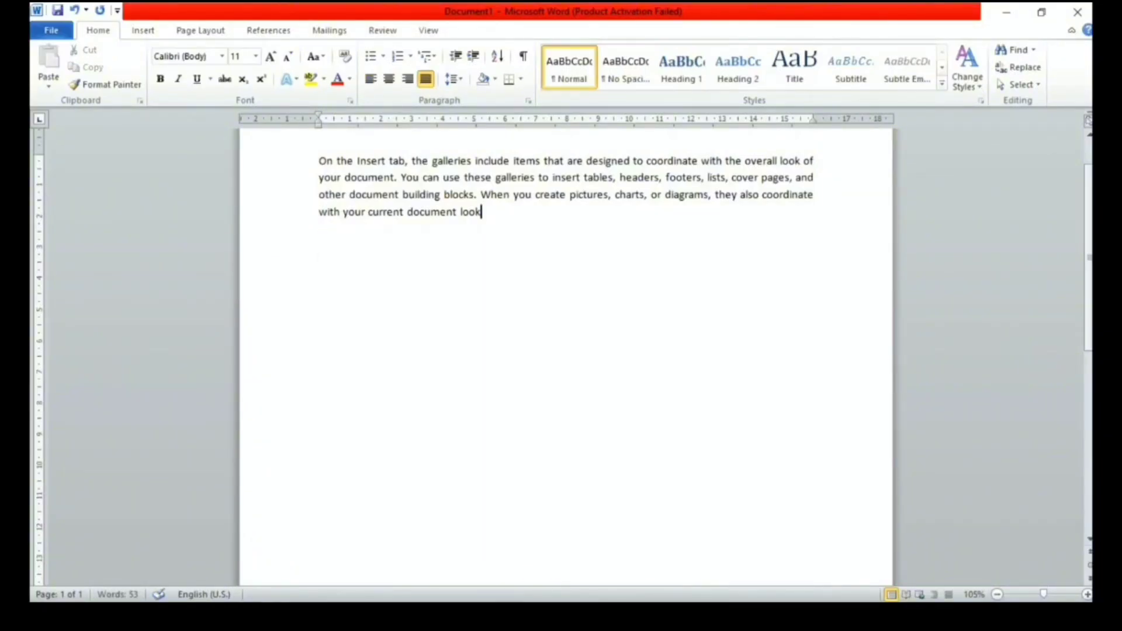
text(.)
- Add space before the remaining paragraph and remove that space again
triple_click(280, 161)
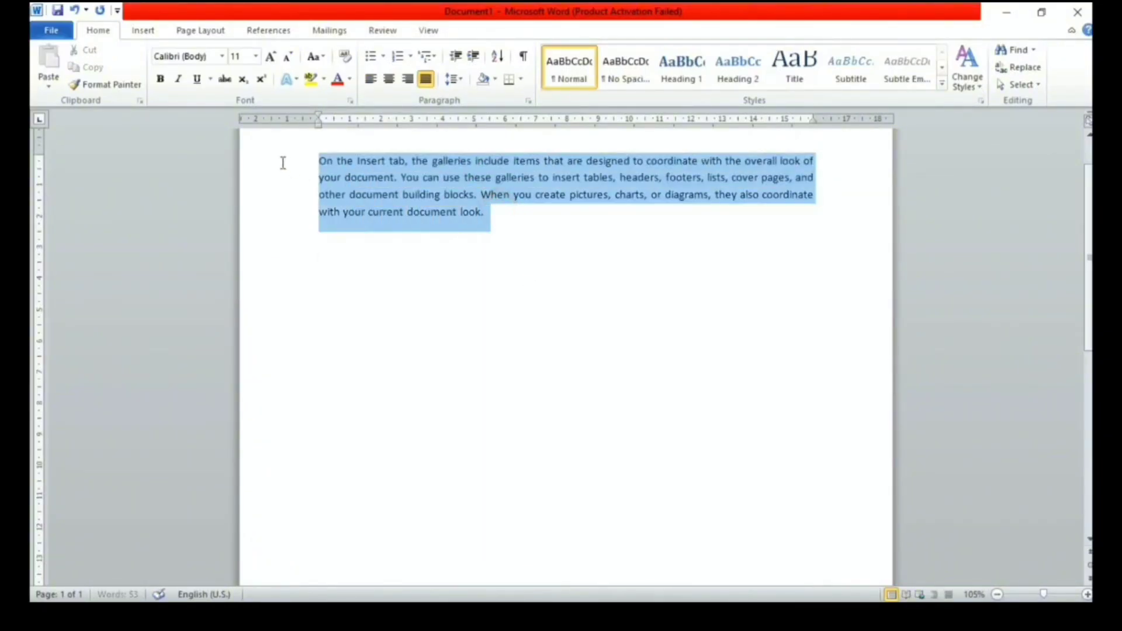
click(456, 80)
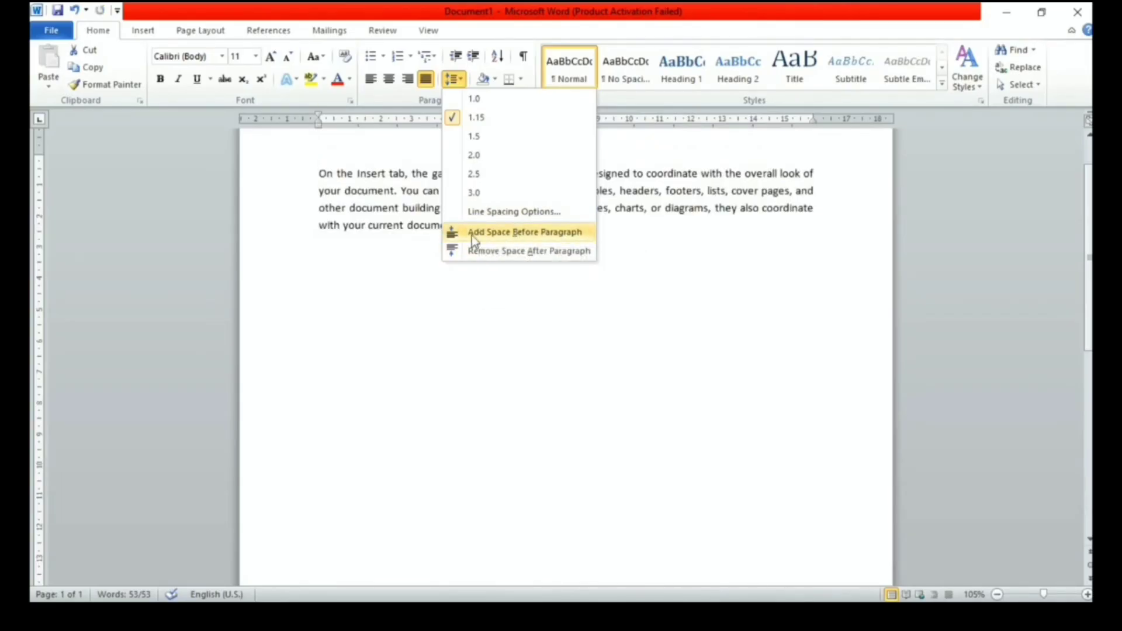
click(522, 232)
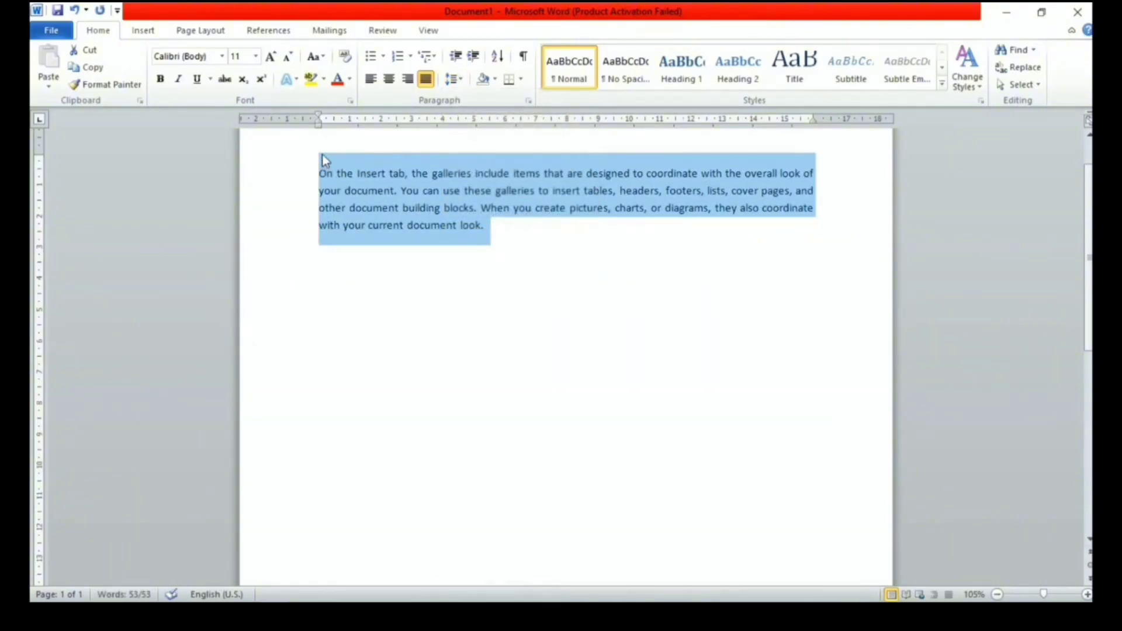
click(455, 79)
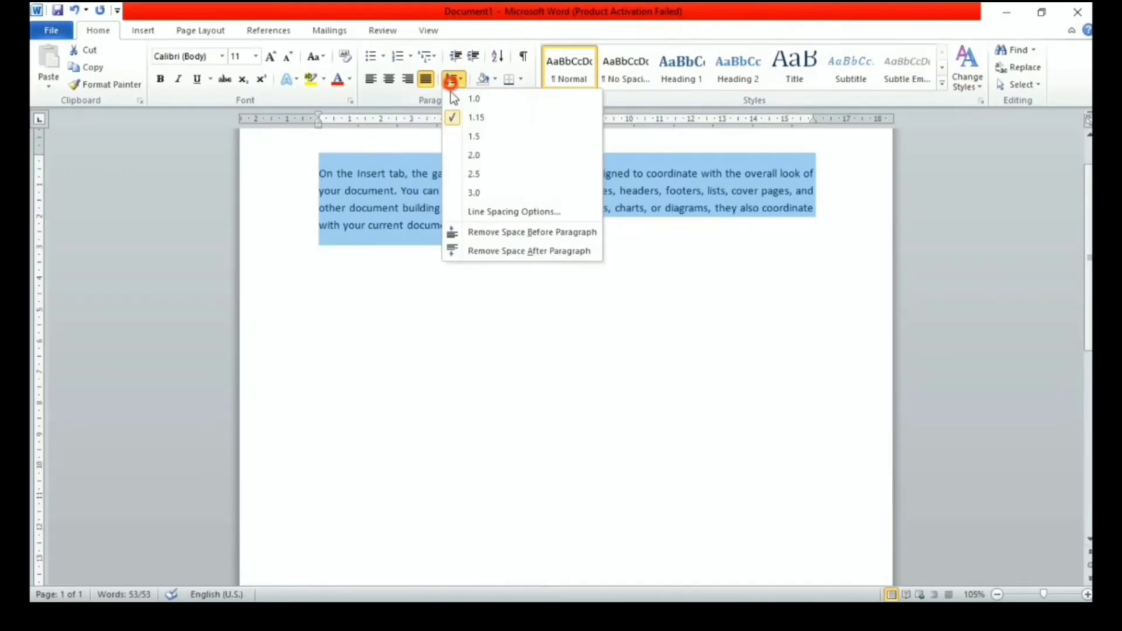
click(493, 234)
double_click(299, 160)
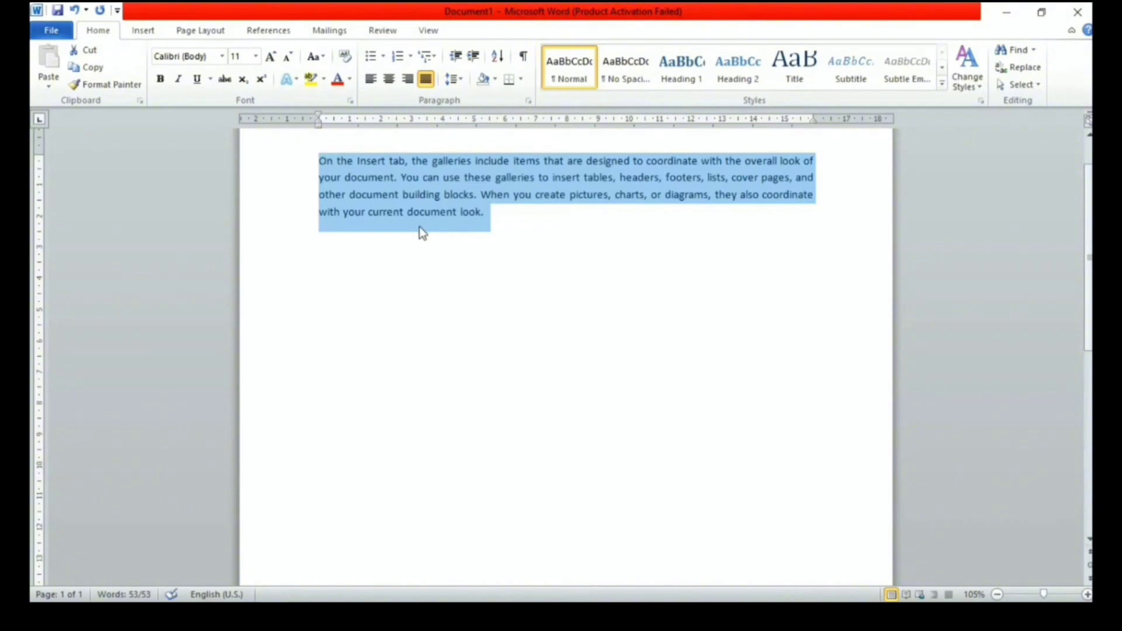
- Remove the space after the remaining paragraph and check the line and paragraph spacing options
click(452, 80)
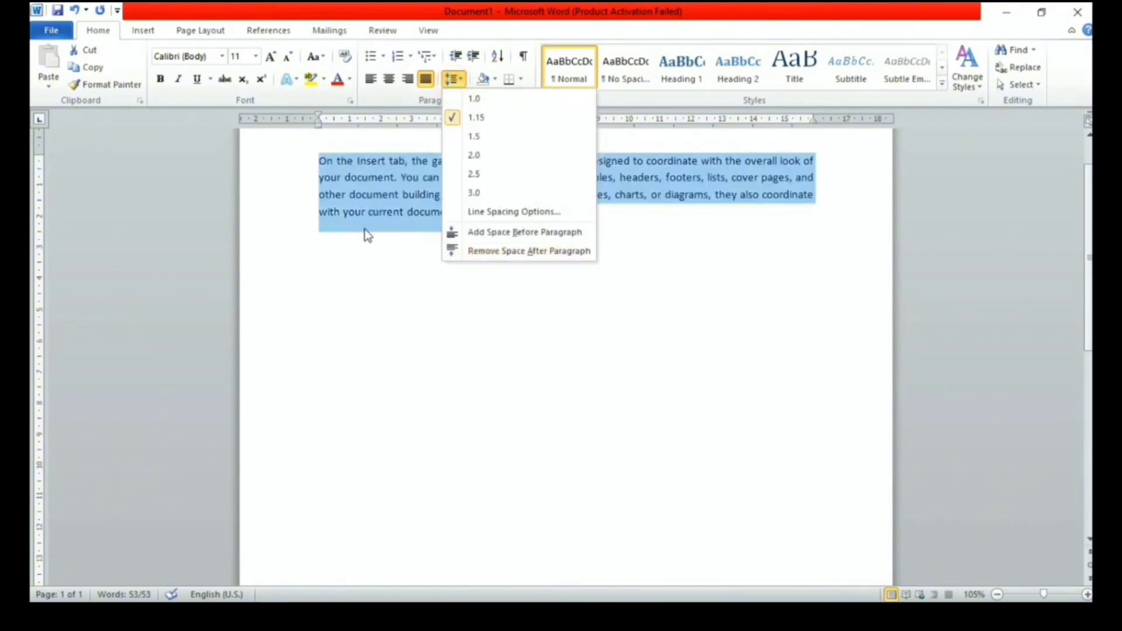
click(509, 253)
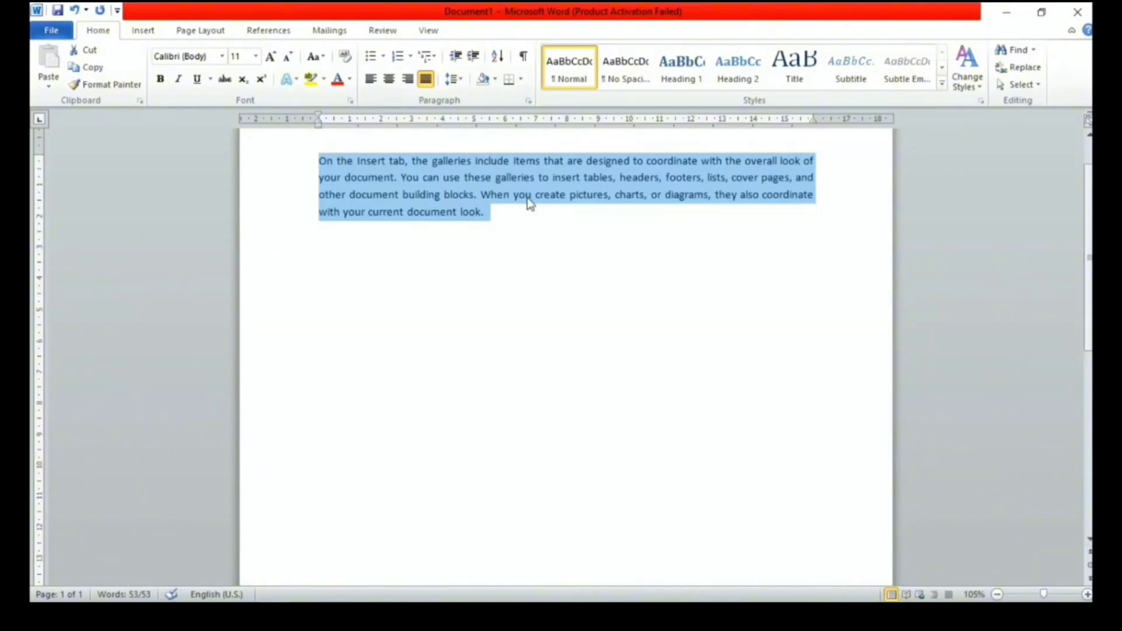
click(455, 79)
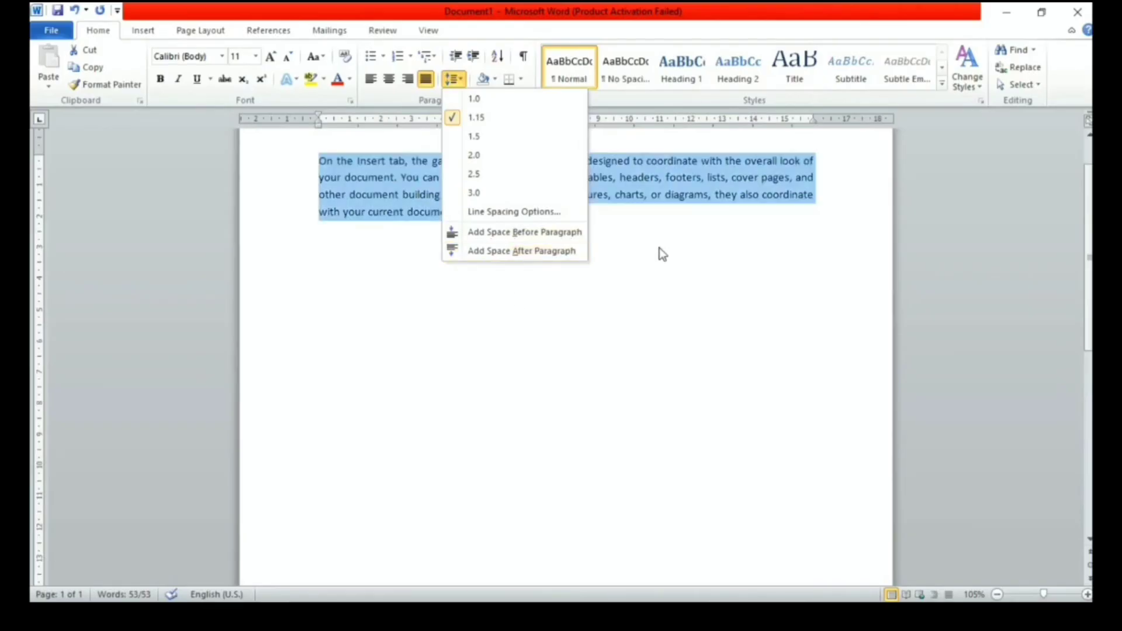
click(655, 224)
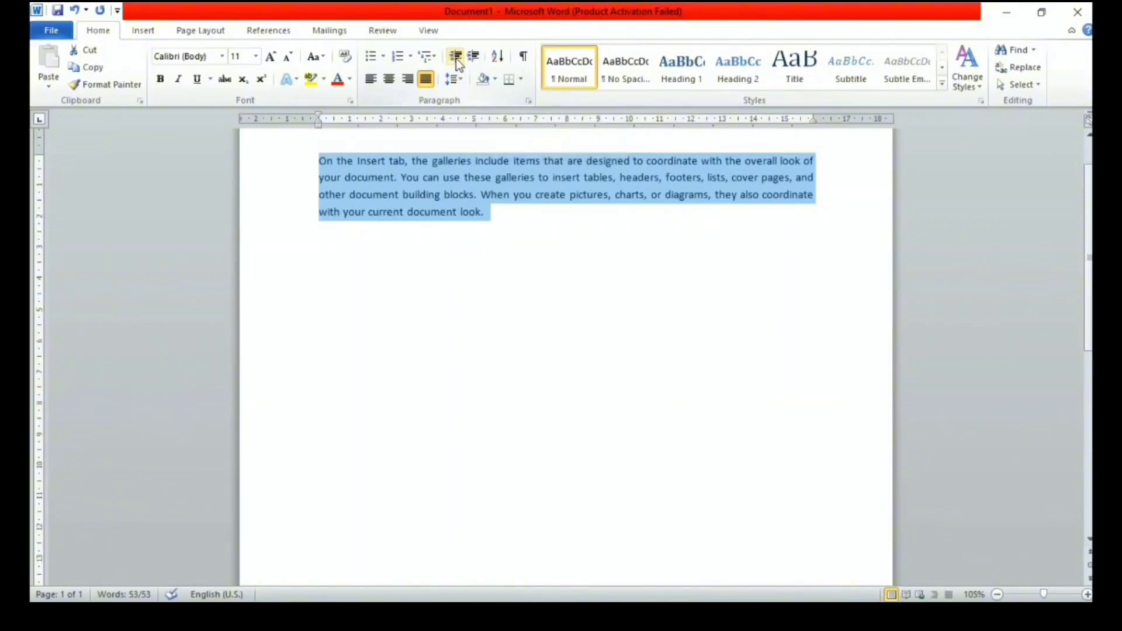
- Increase the paragraph's left indent and decrease it repeatedly, ending with the paragraph back at the left margin
click(476, 57)
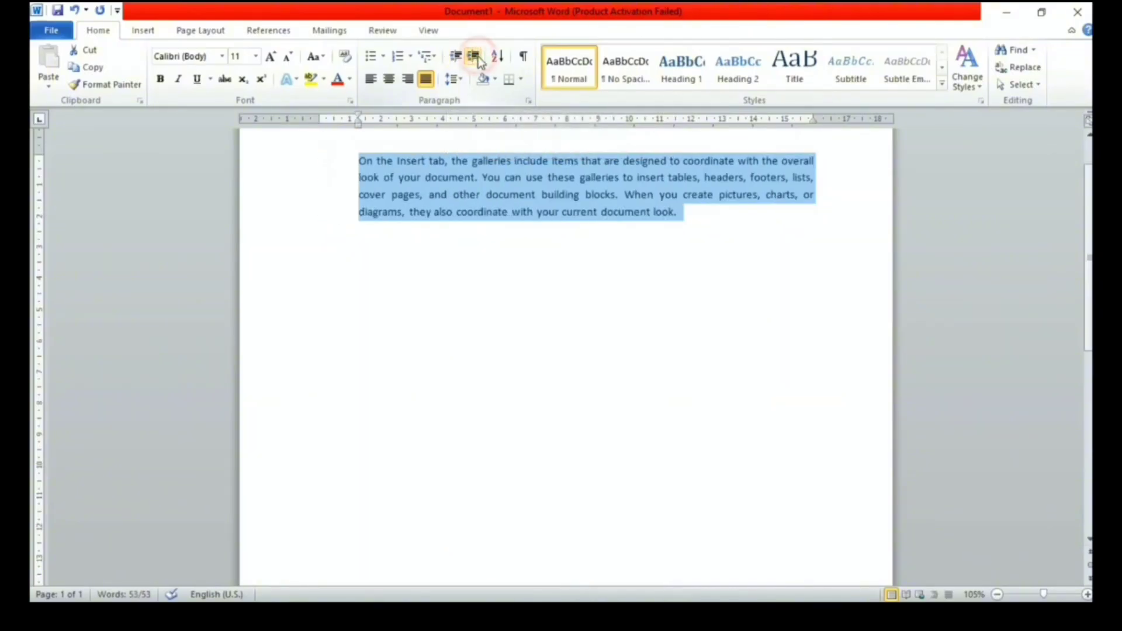
click(477, 57)
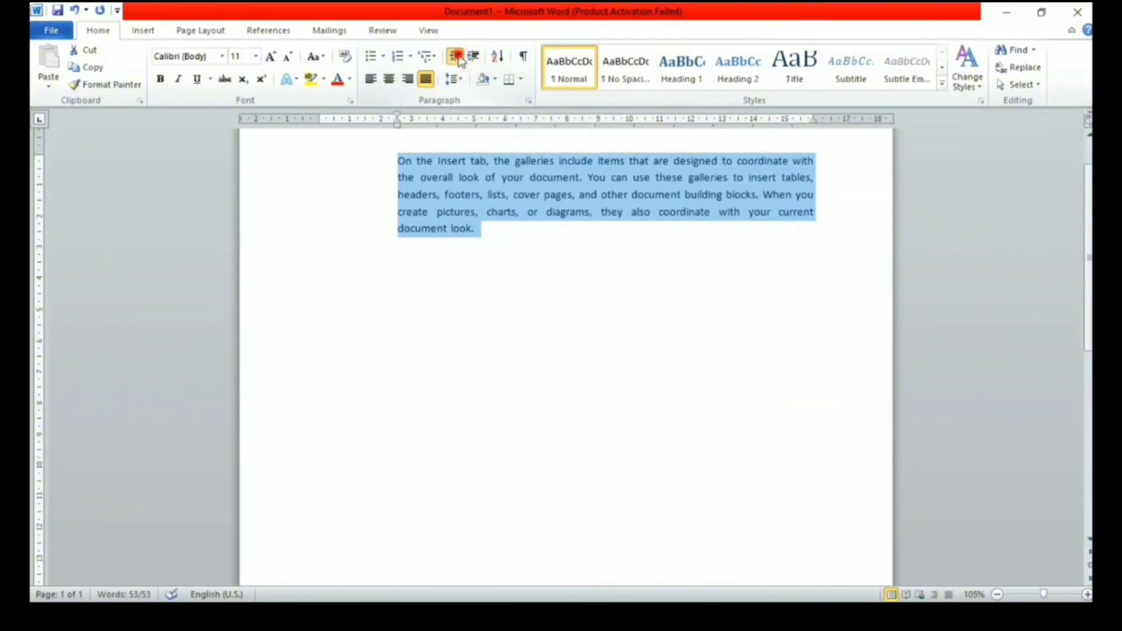
click(458, 58)
click(459, 58)
click(476, 57)
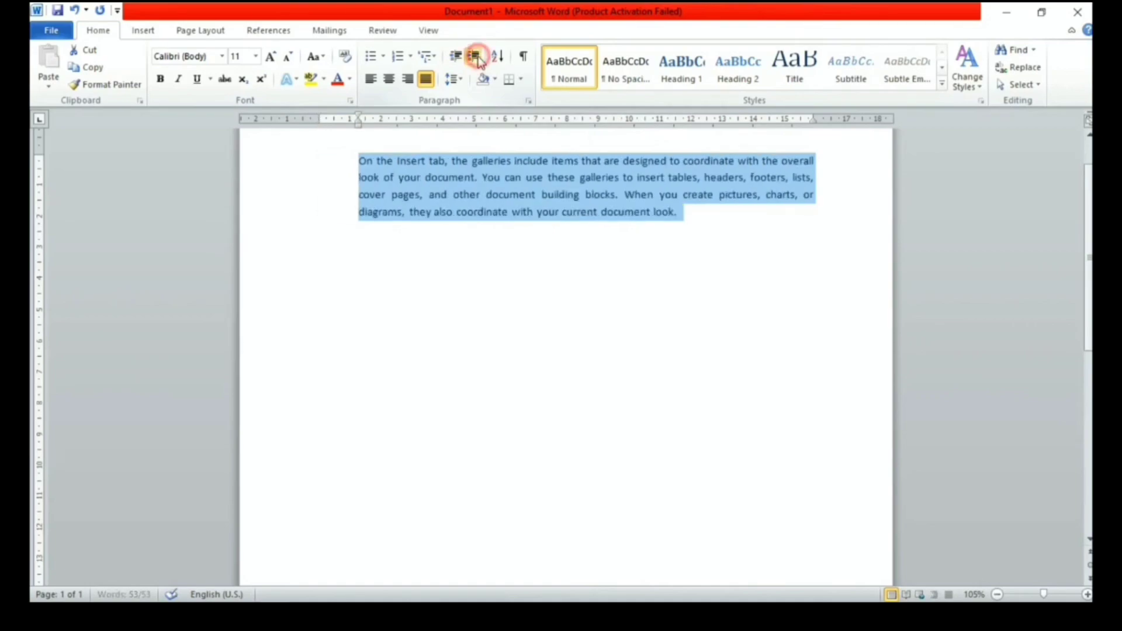
click(477, 59)
click(477, 58)
click(457, 58)
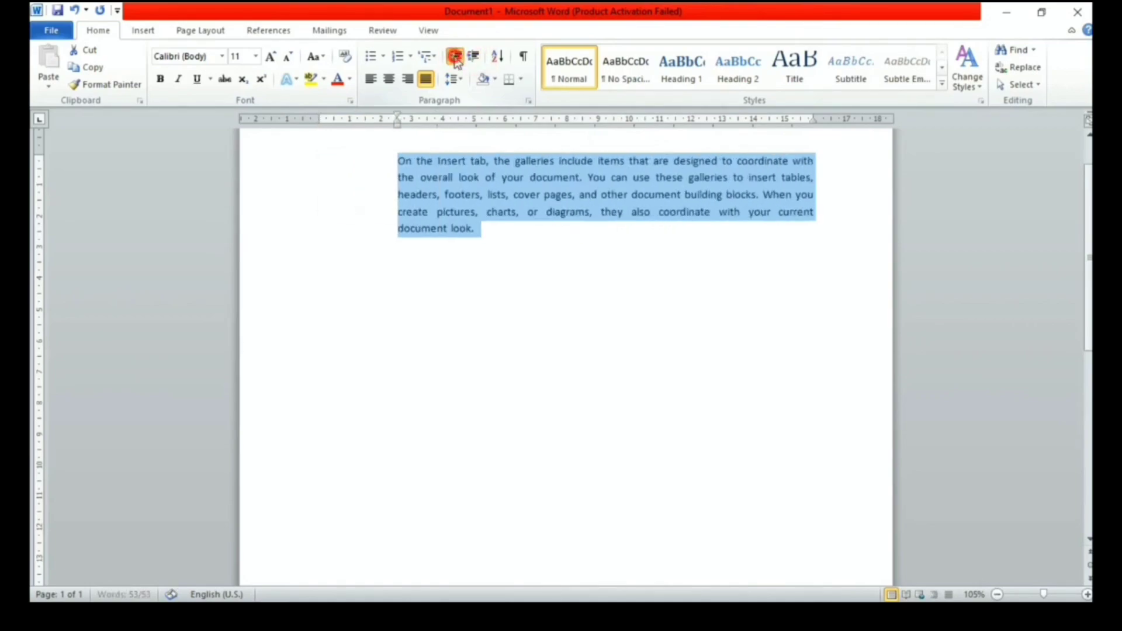
click(456, 57)
click(456, 58)
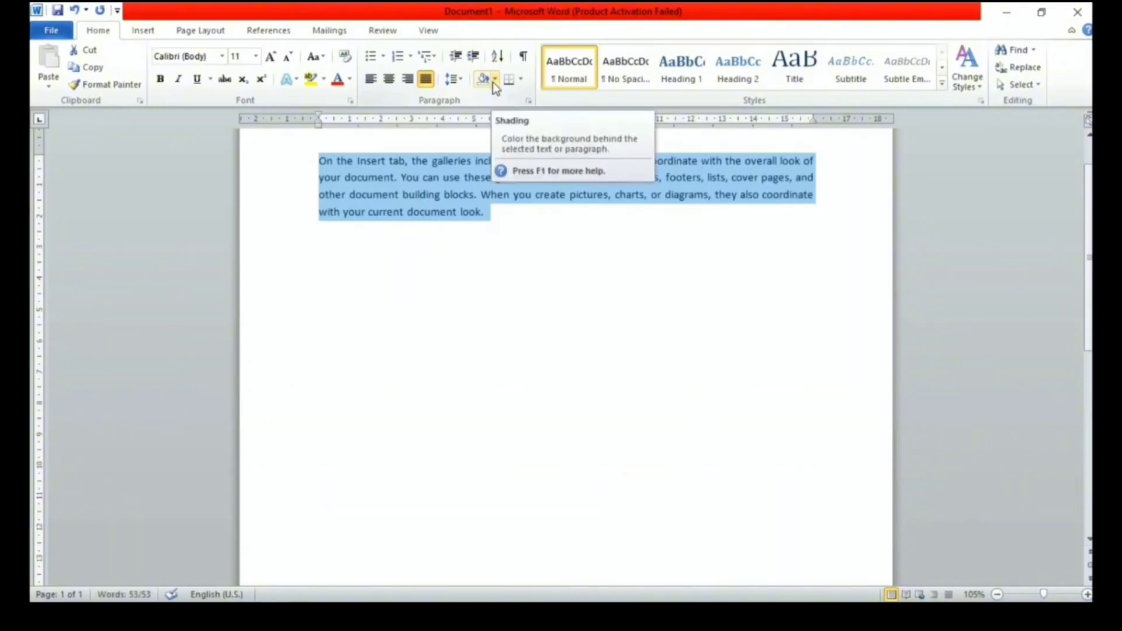
- Clear the whole document, leaving a blank page
click(530, 226)
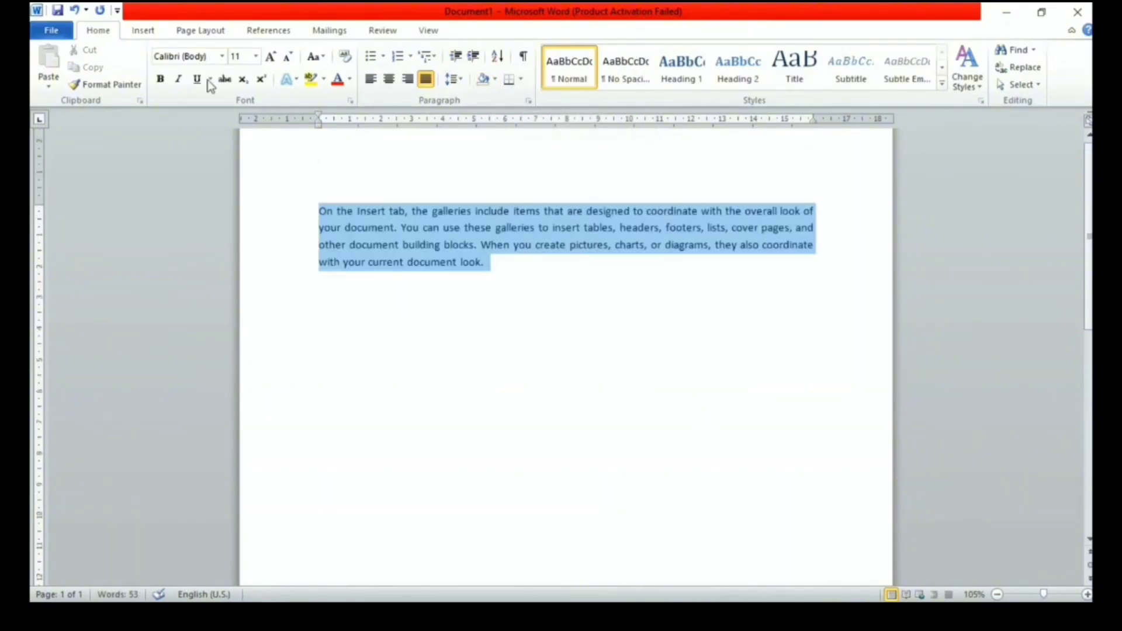
key(Delete)
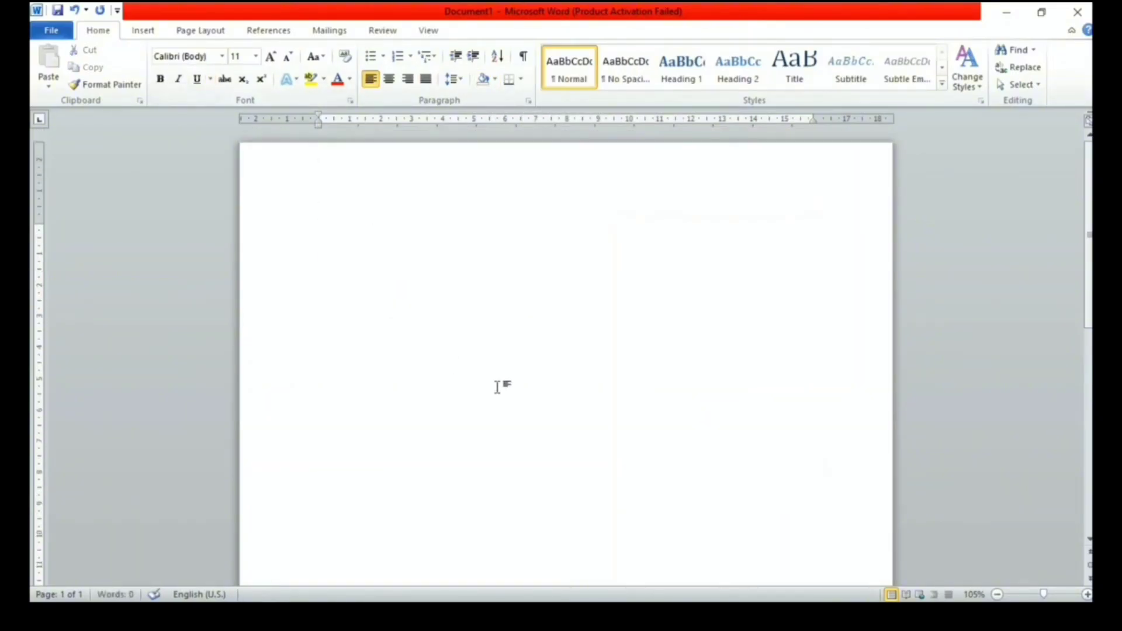
click(570, 422)
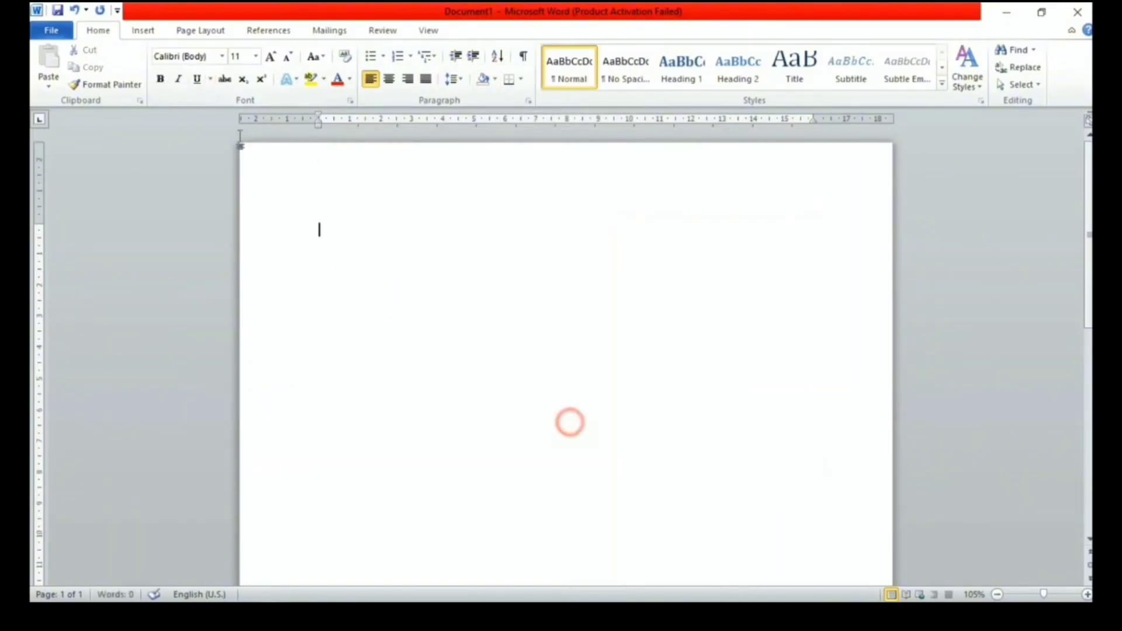
- Apply light blue shading to the empty first line, enter gjhgjh and center it
click(375, 210)
click(496, 82)
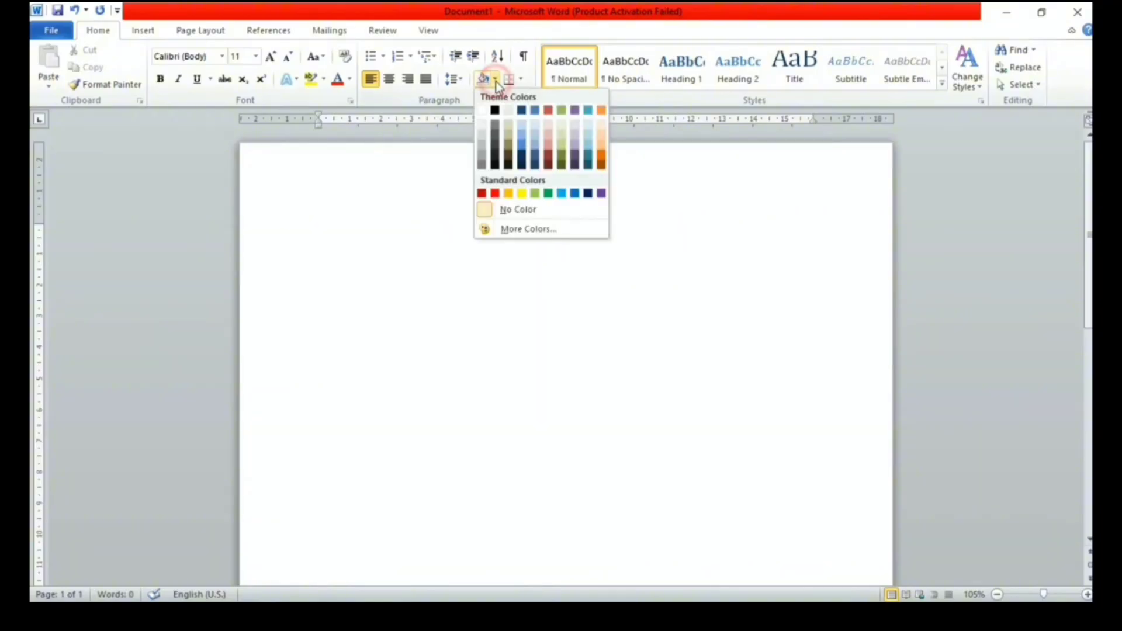
click(565, 195)
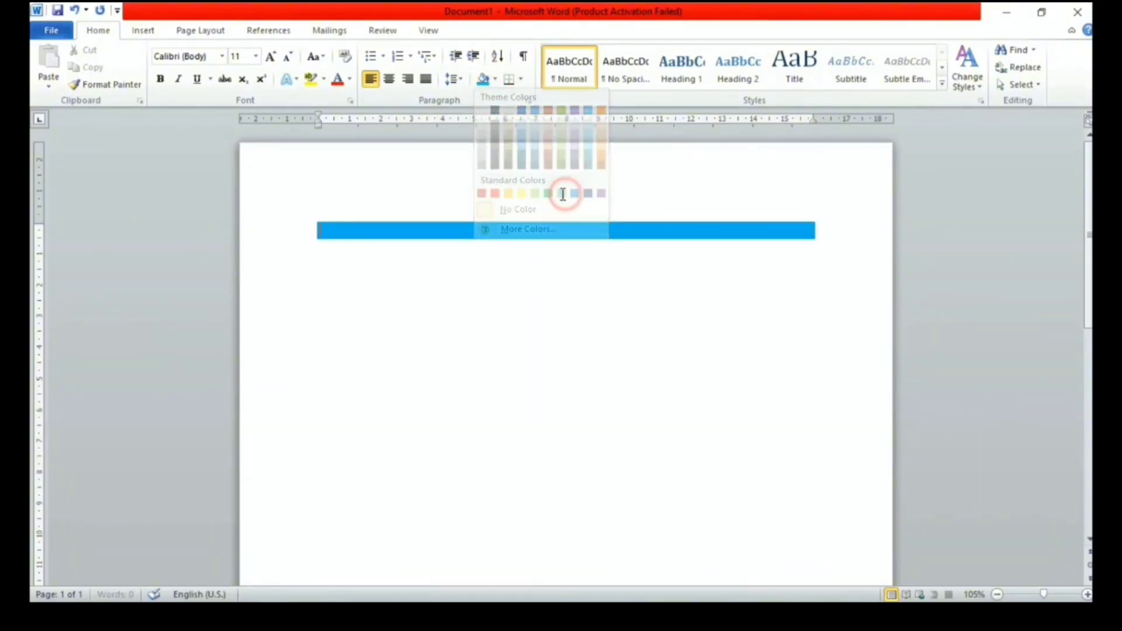
text(ghgh)
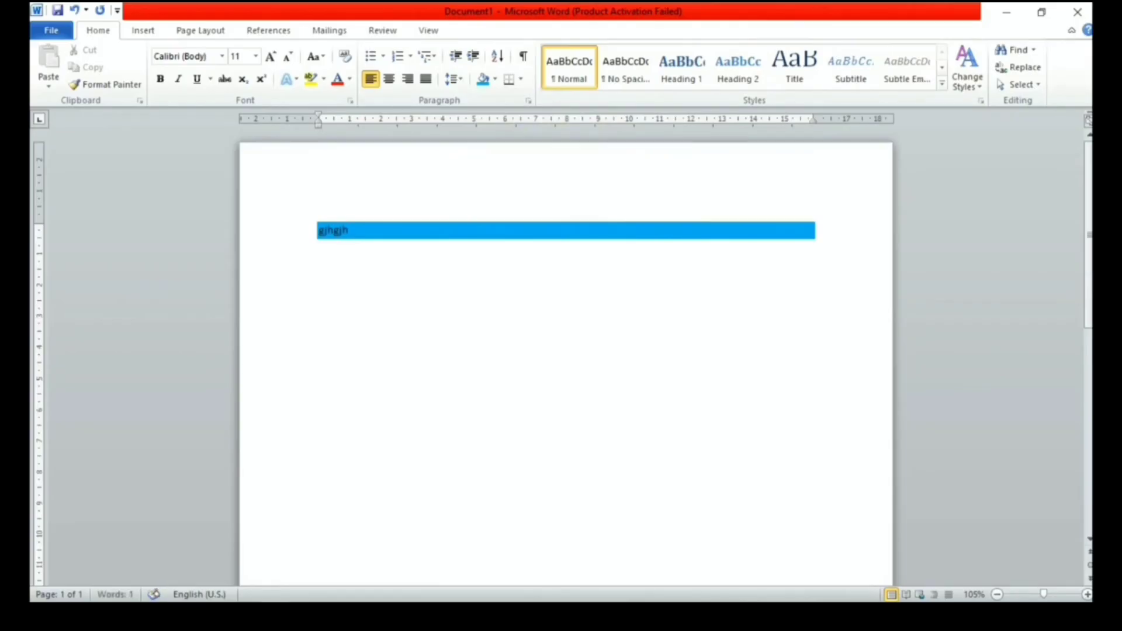
key(ctrl+e)
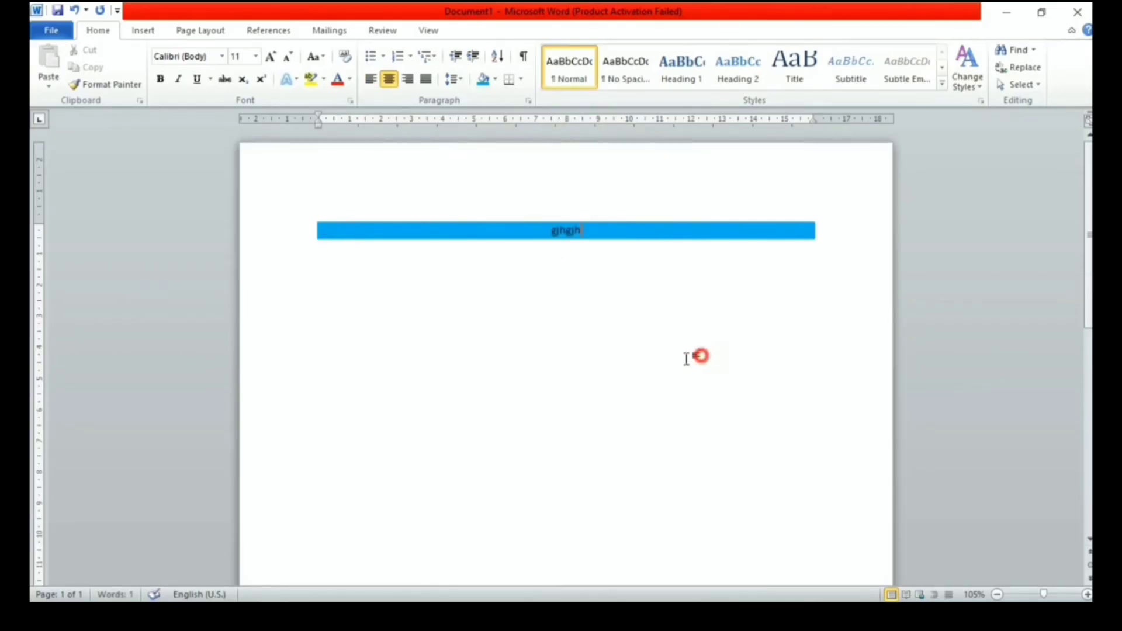
- Delete the shaded line and generate three sample paragraphs with =rand(3)
triple_click(486, 225)
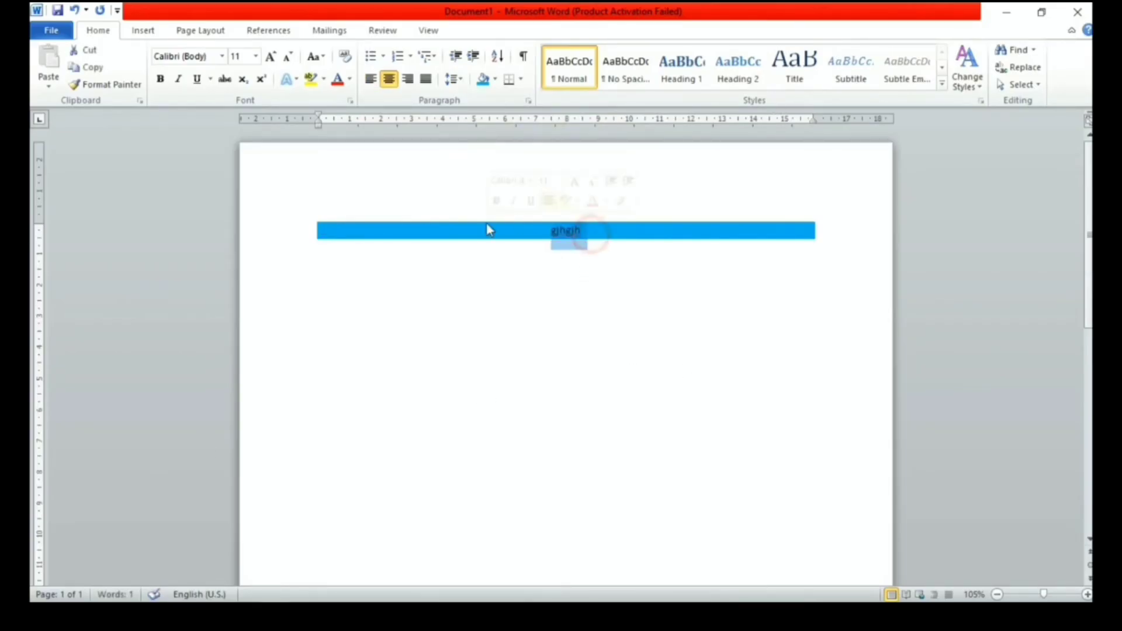
key(Delete)
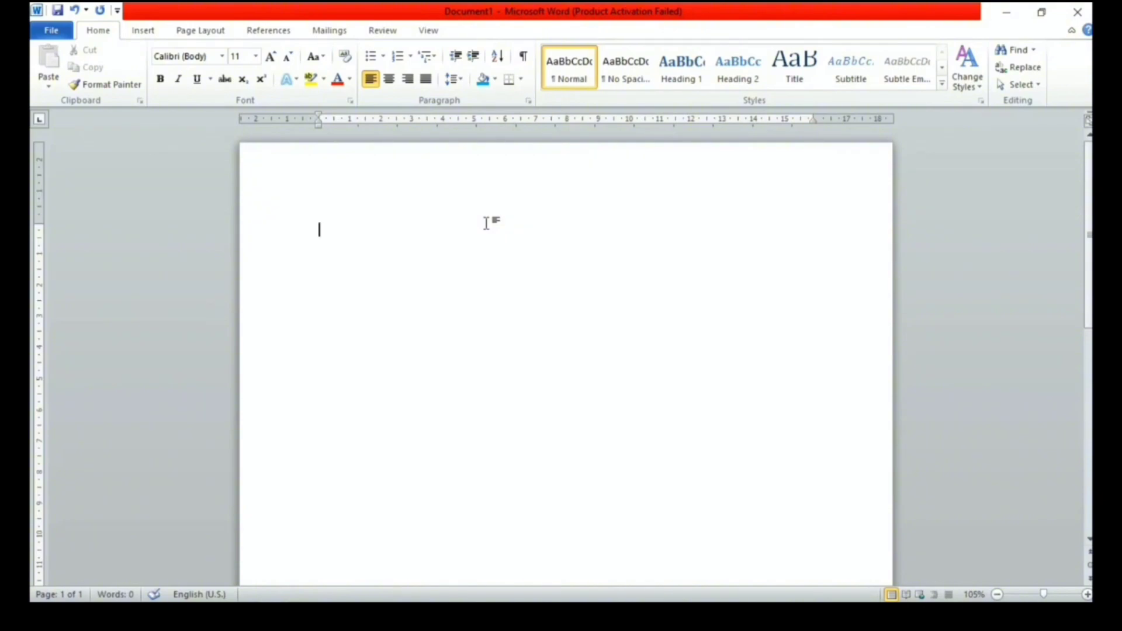
text(=rand)
text((3))
key(Return)
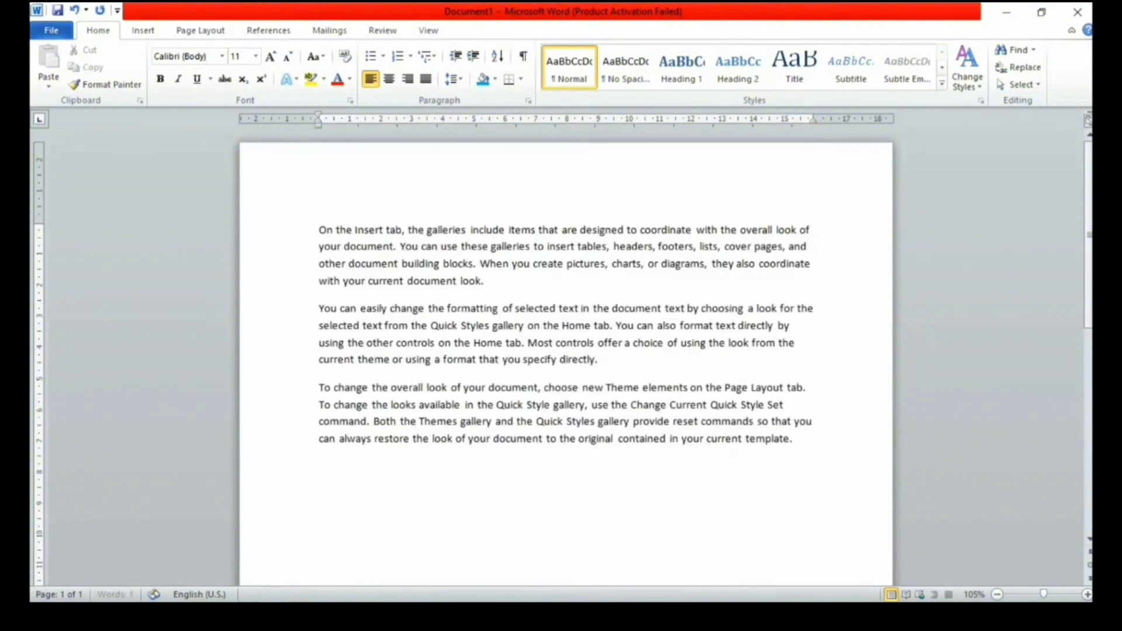
- Apply orange shading to all three sample paragraphs and deselect them
drag(795, 438, 328, 197)
click(495, 85)
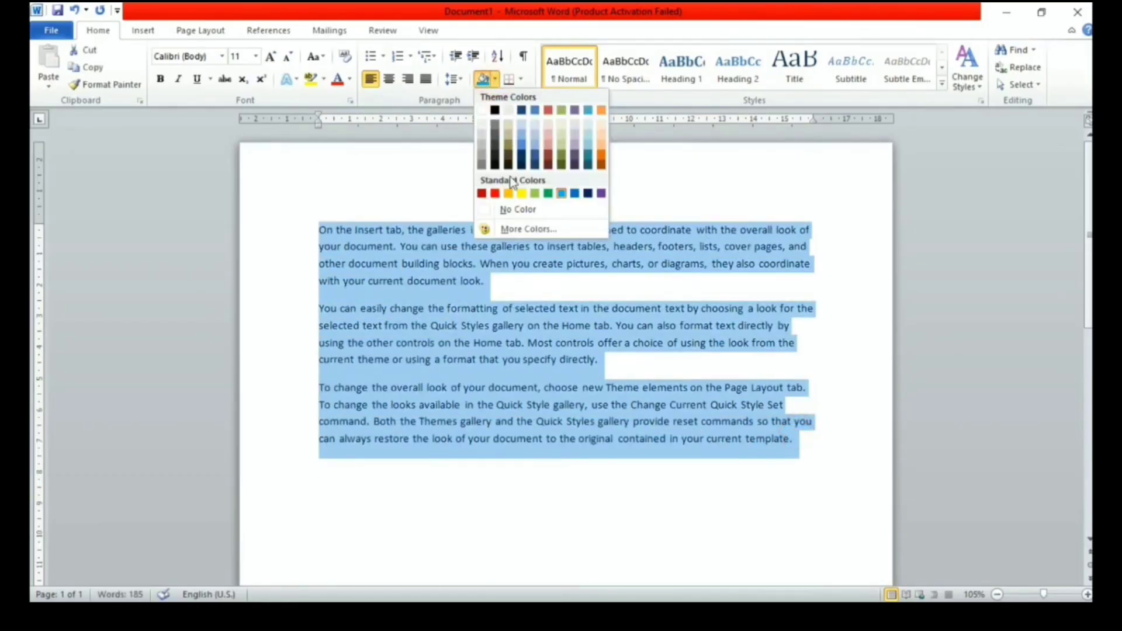
click(507, 192)
click(766, 394)
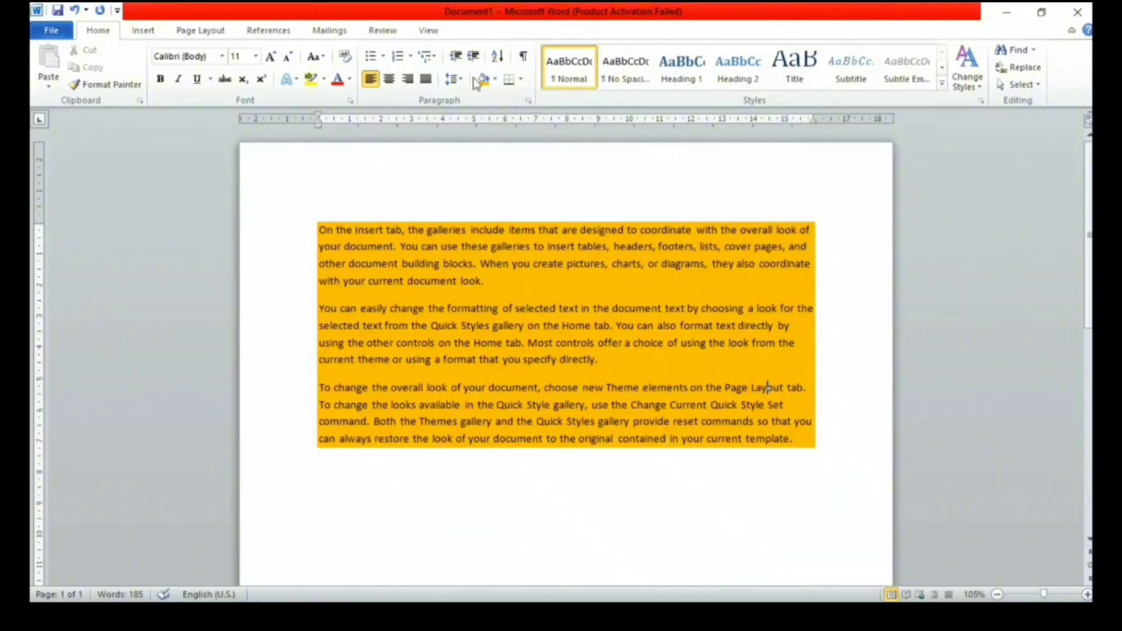
- Replace the shaded paragraphs with three separate lines reading Student, Fruits and copy
click(522, 80)
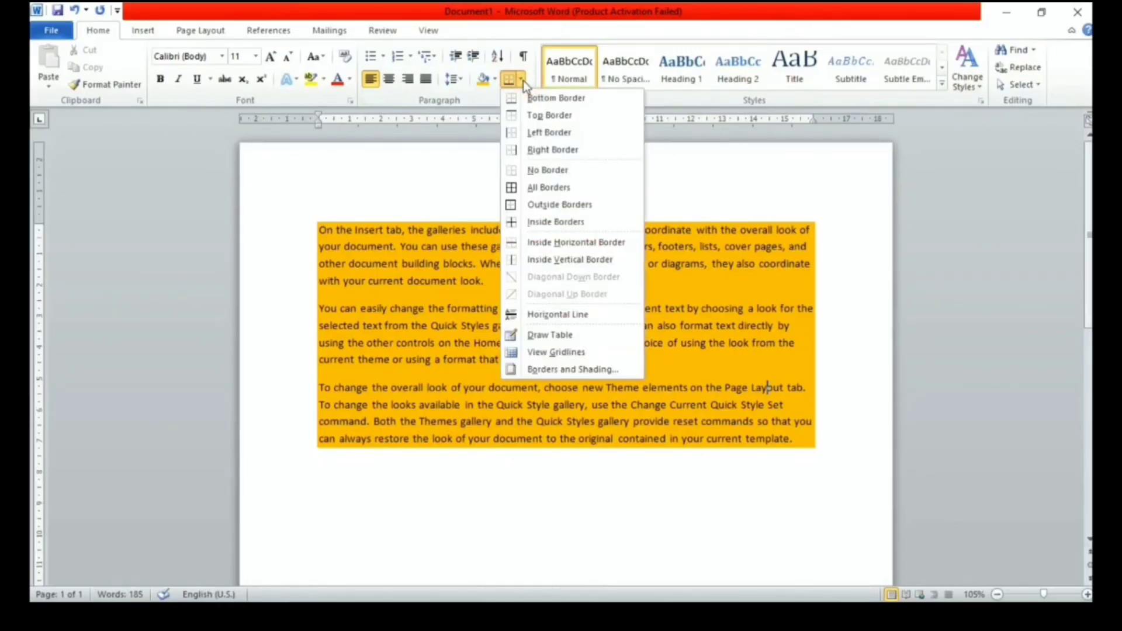
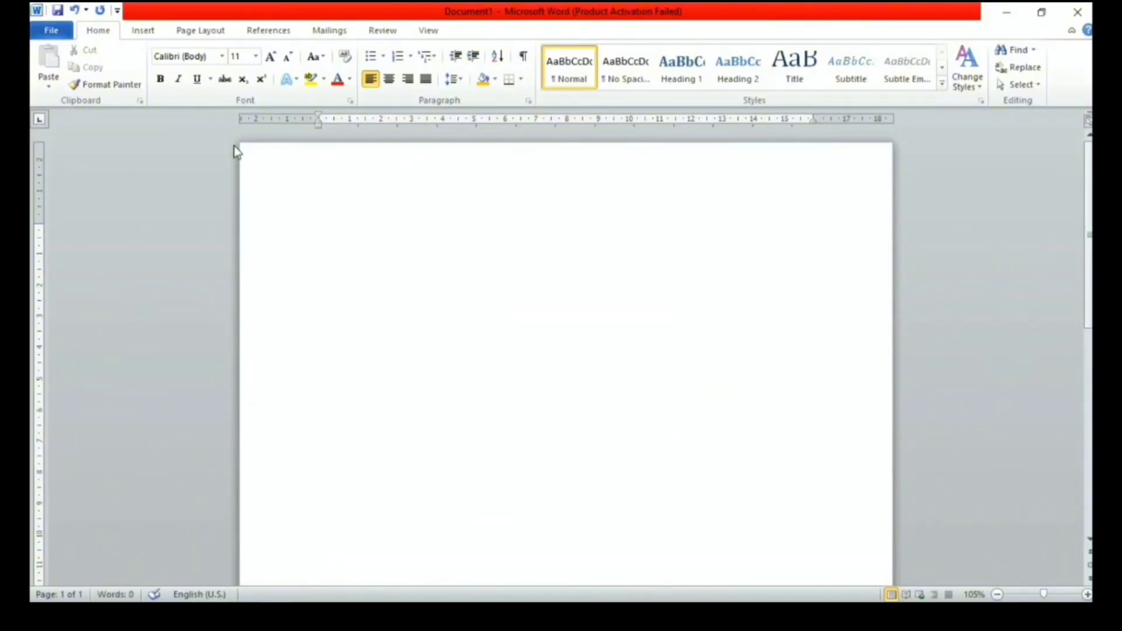
text(student)
key(Return)
text(fruits)
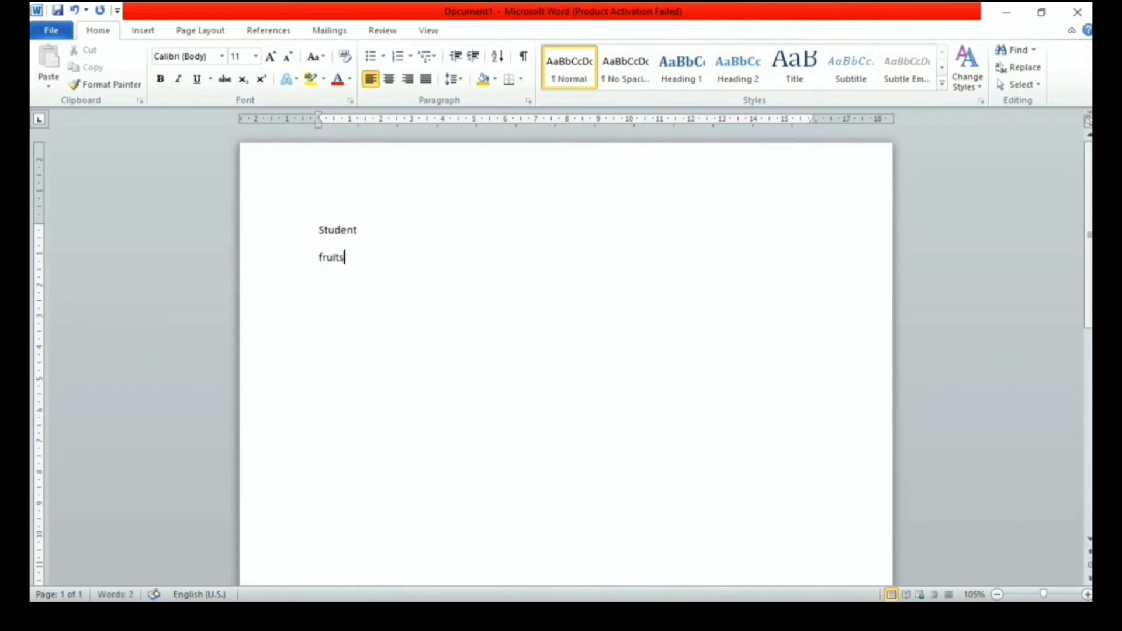
key(Return)
text(copy)
- Apply a bottom, top, left and right border one after another to the three lines of text
drag(350, 275, 305, 230)
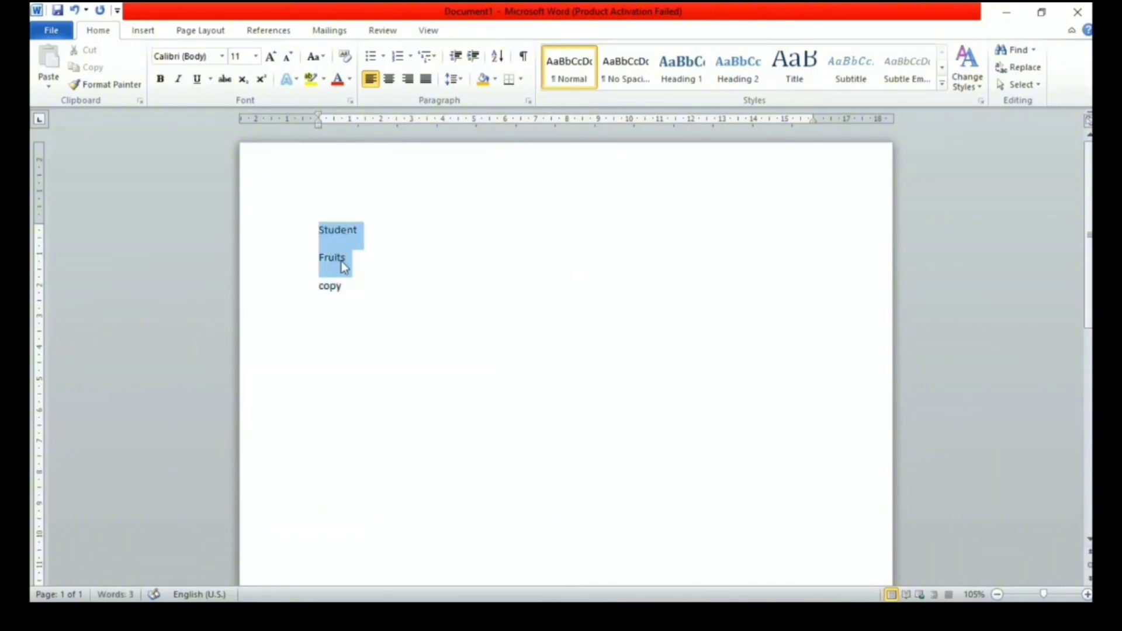
drag(388, 296, 301, 229)
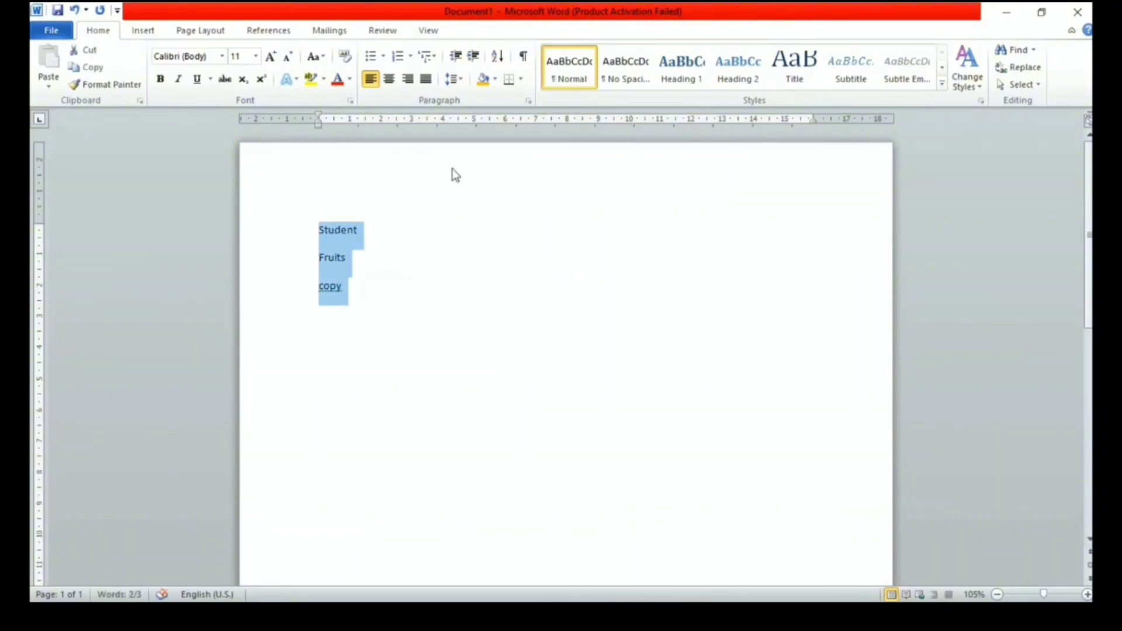
click(520, 80)
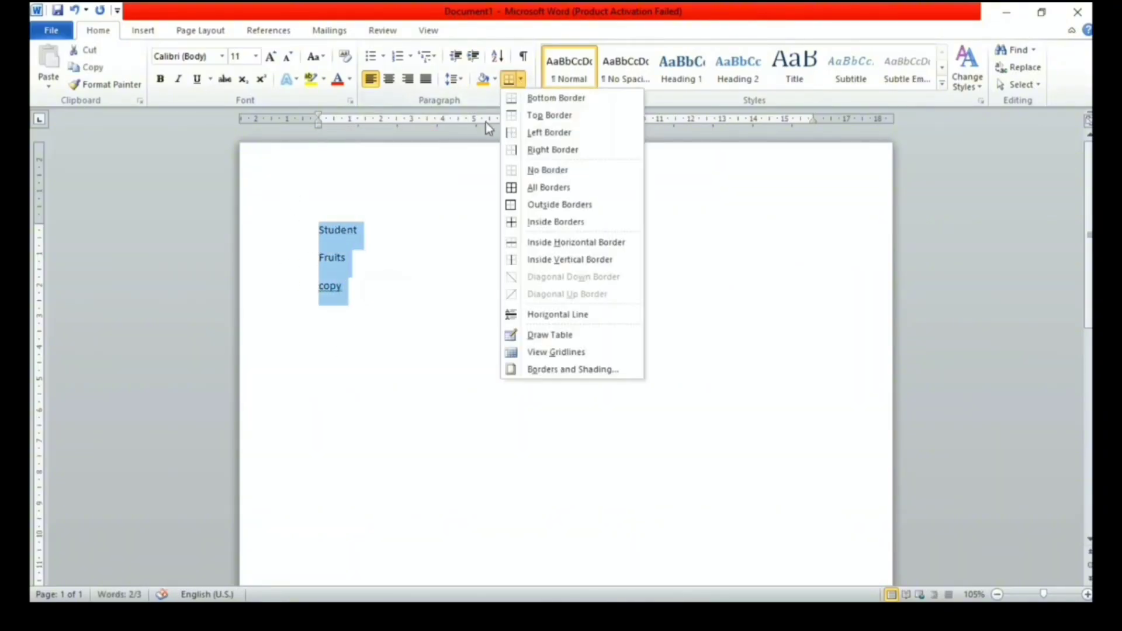
click(580, 100)
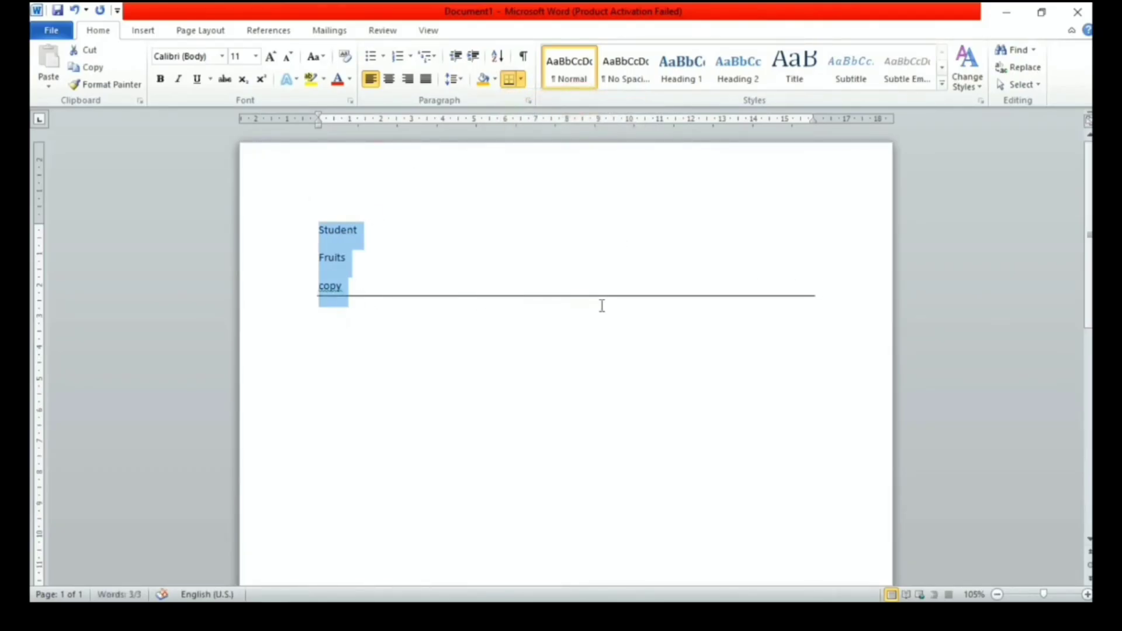
click(522, 80)
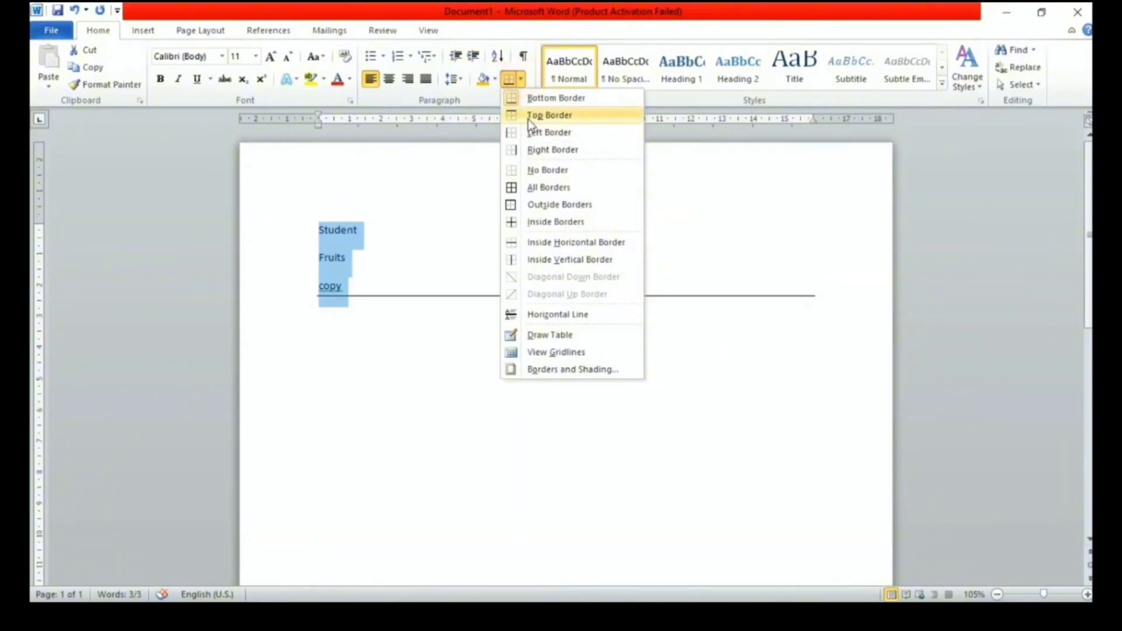
click(532, 115)
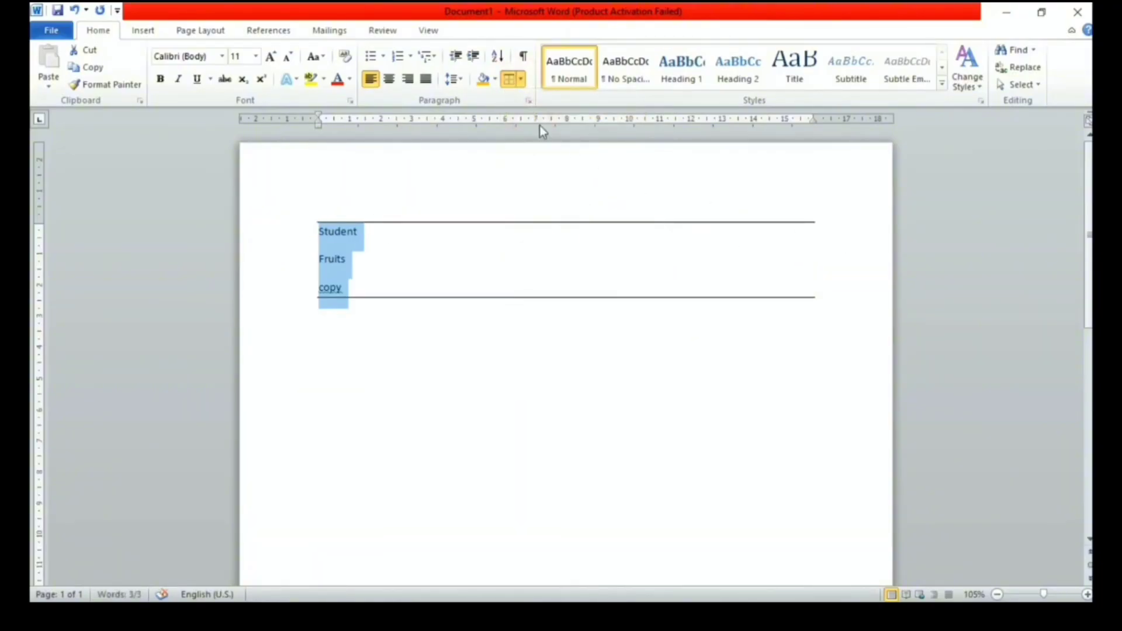
click(522, 81)
click(560, 130)
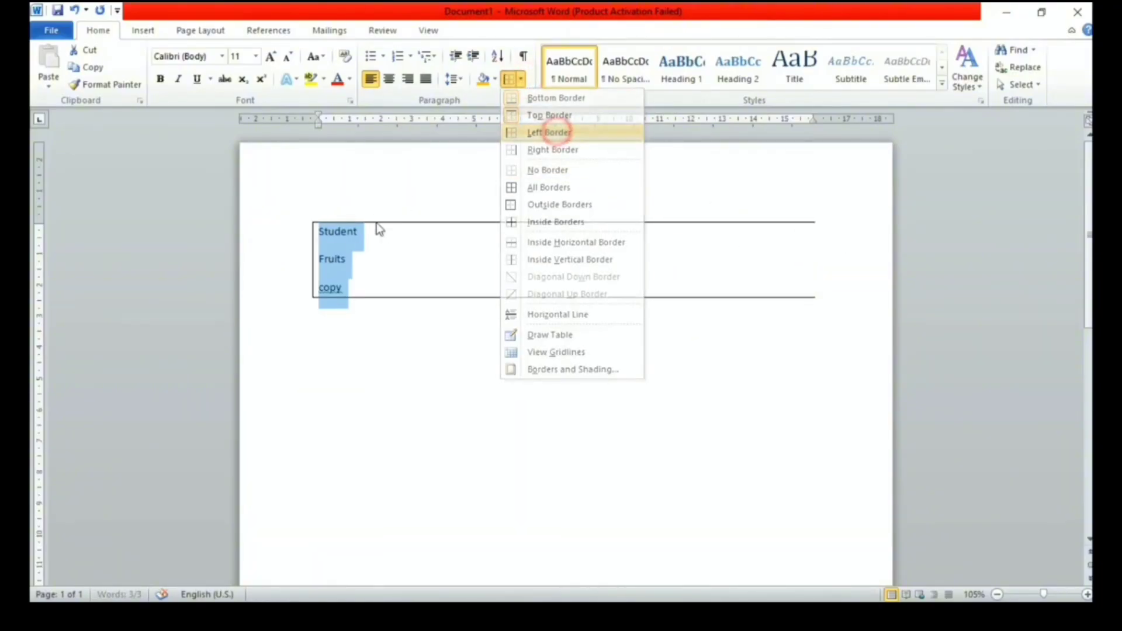
click(522, 79)
click(553, 151)
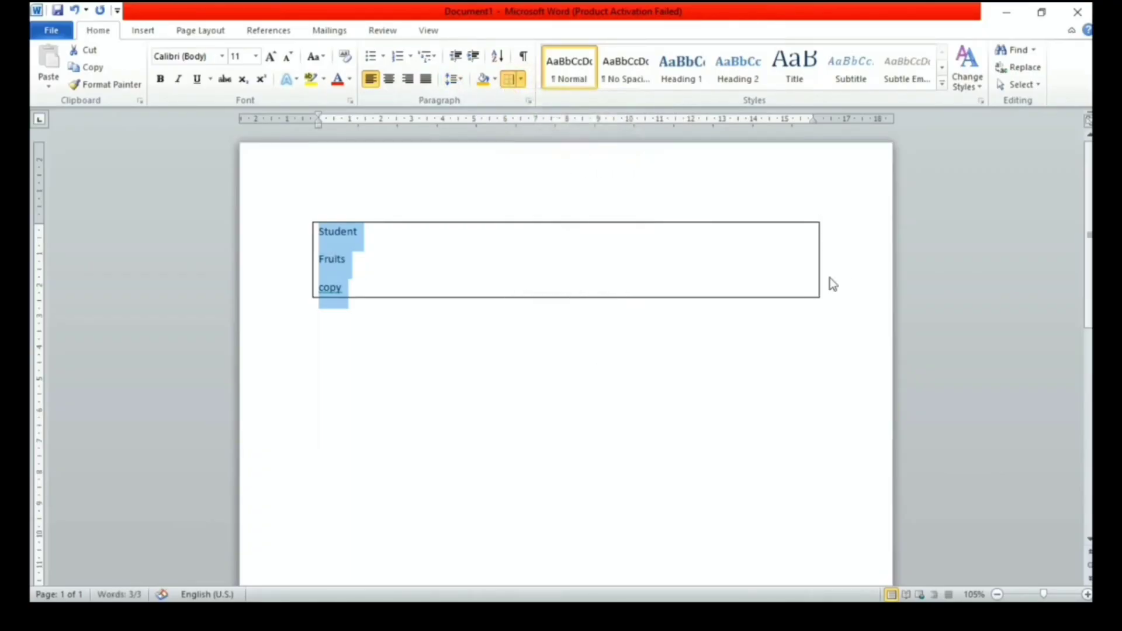
- Remove the outer border from the three lines and apply All Borders instead
click(520, 79)
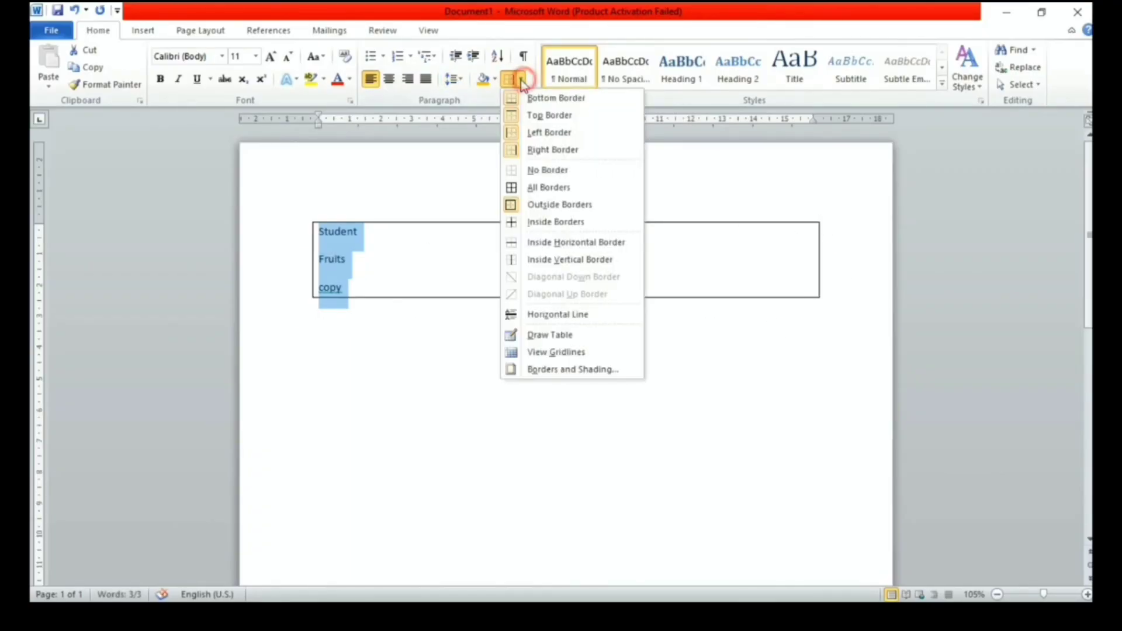
click(552, 174)
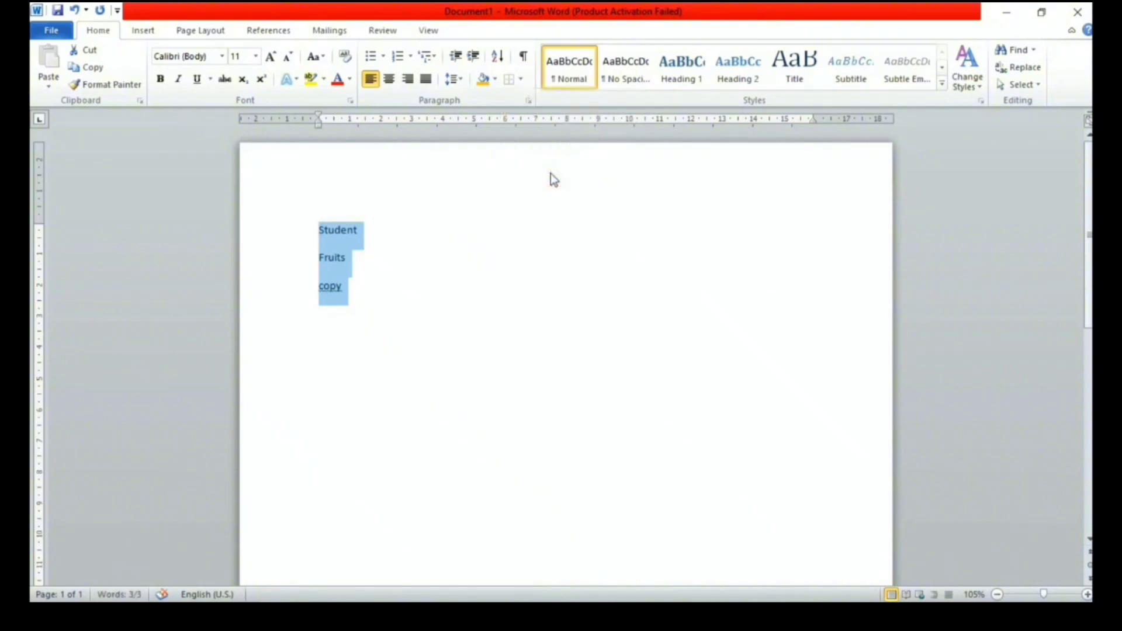
click(520, 81)
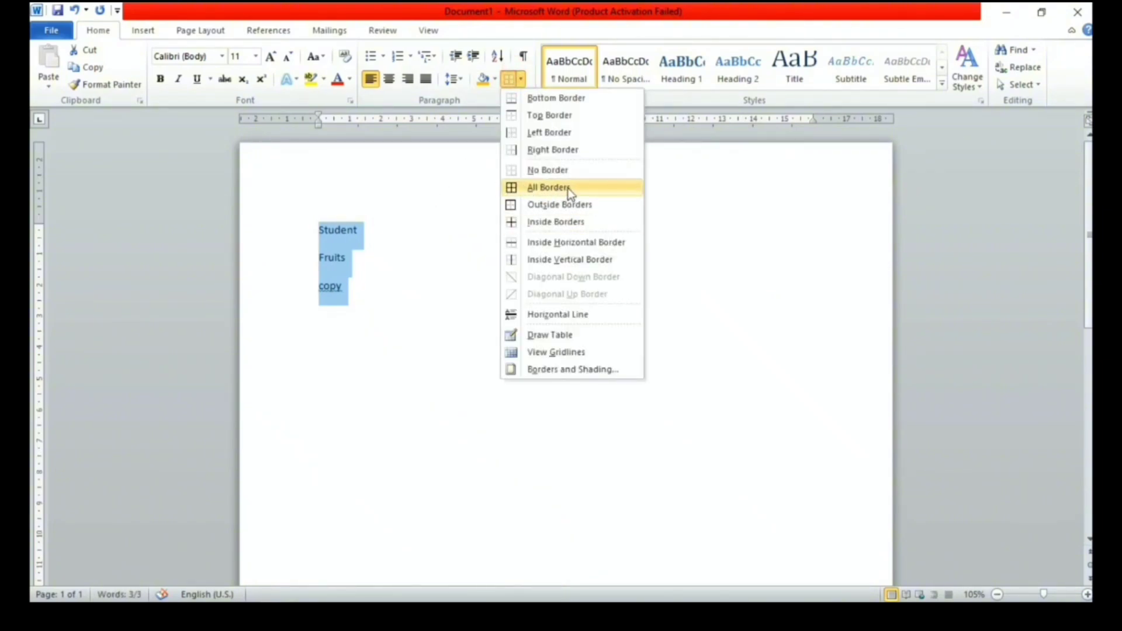
click(534, 193)
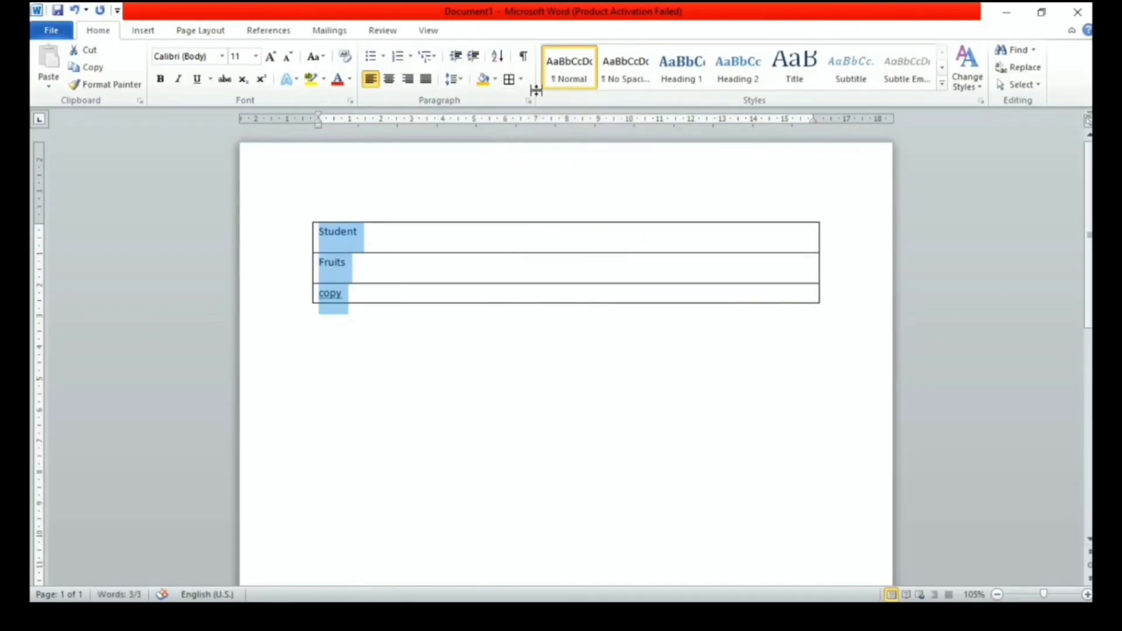
- Clear all borders from the three lines and apply only Inside Borders
click(522, 79)
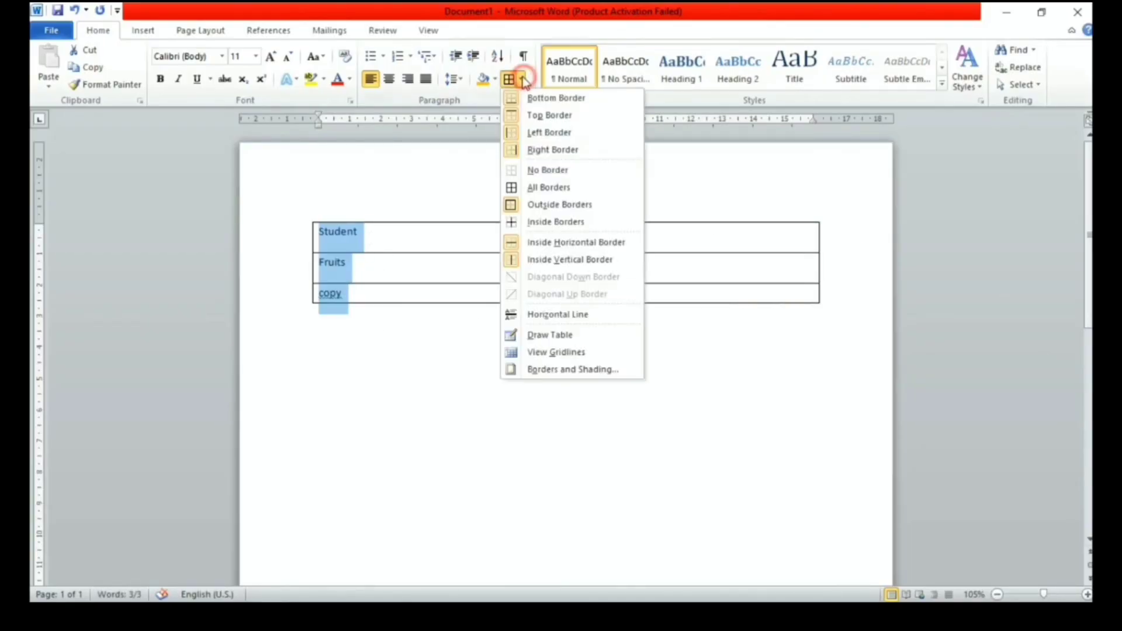
click(544, 173)
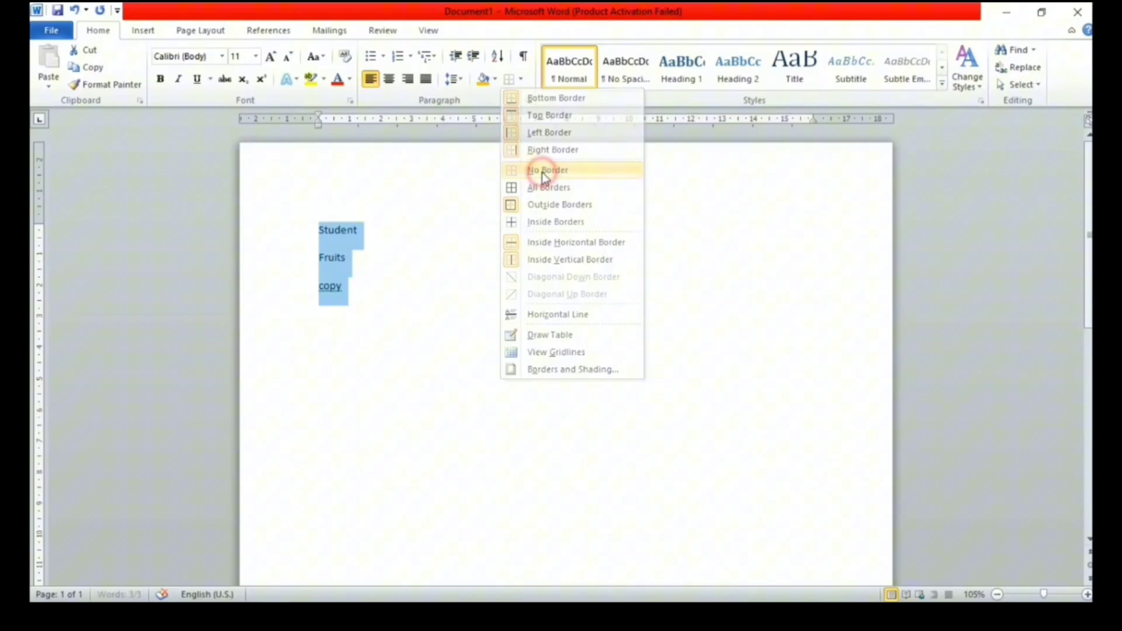
click(518, 81)
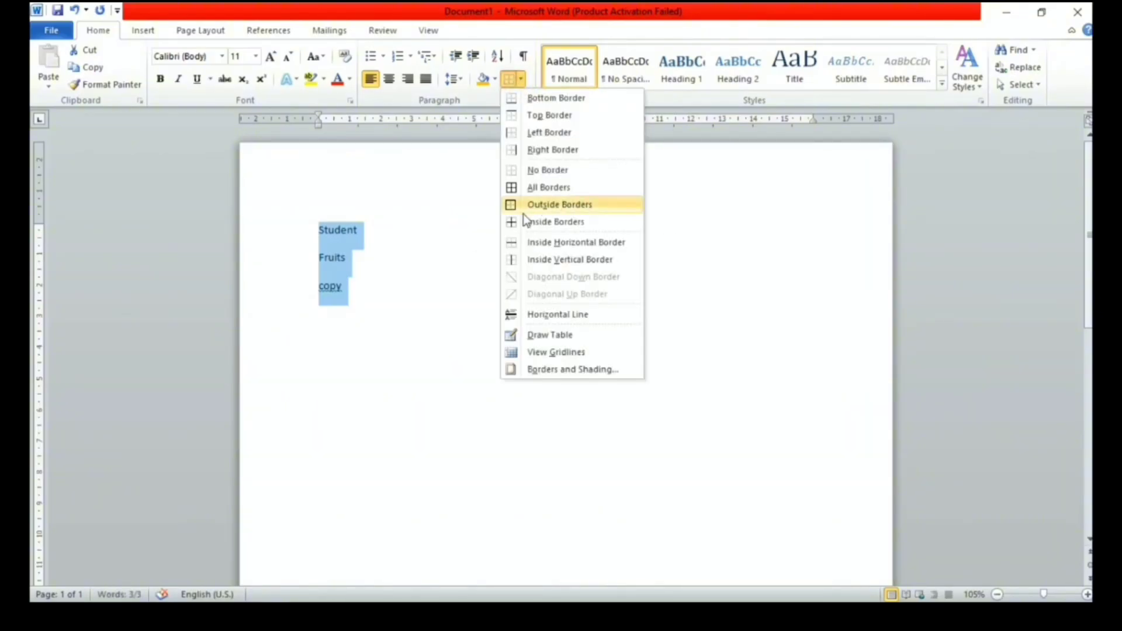
click(560, 225)
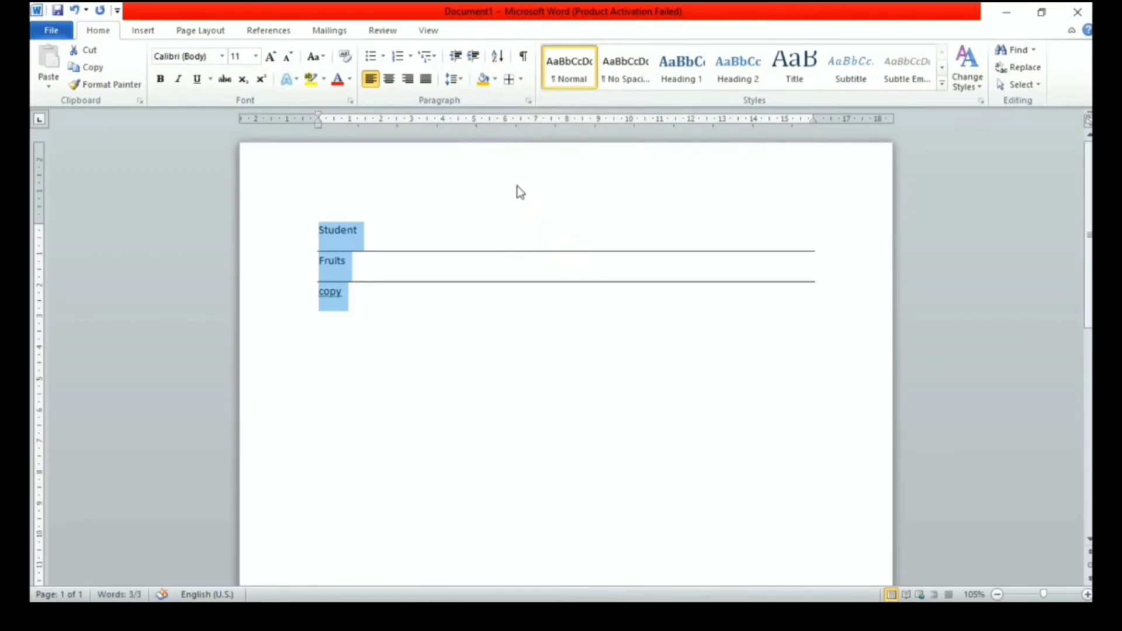
- Remove the inside borders and delete the three lines of text
click(522, 81)
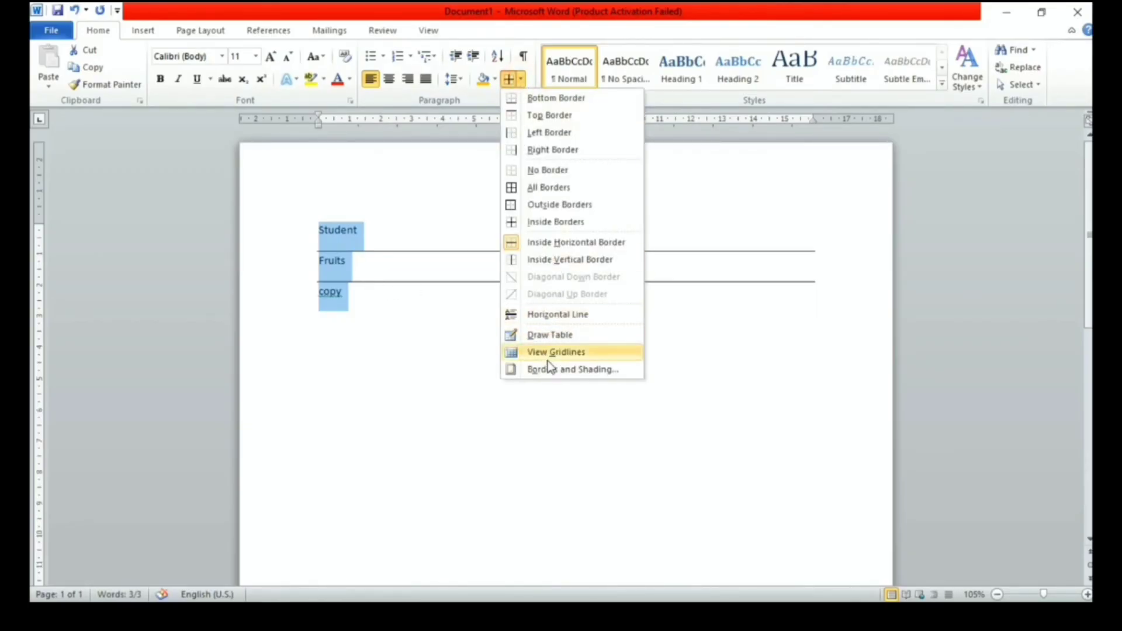
click(551, 169)
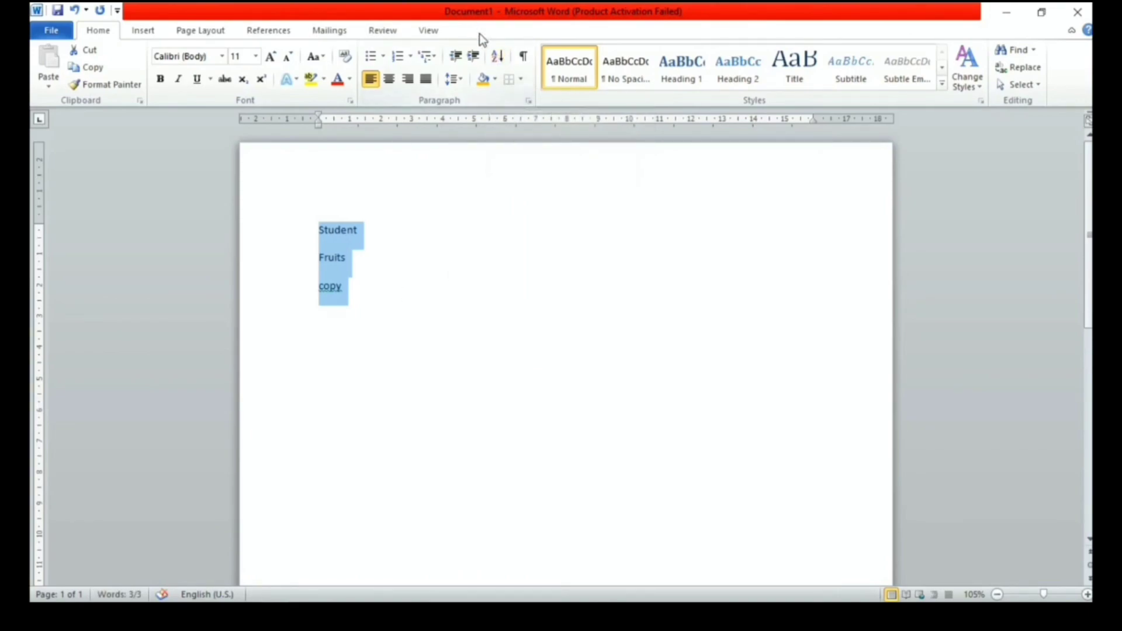
key(Delete)
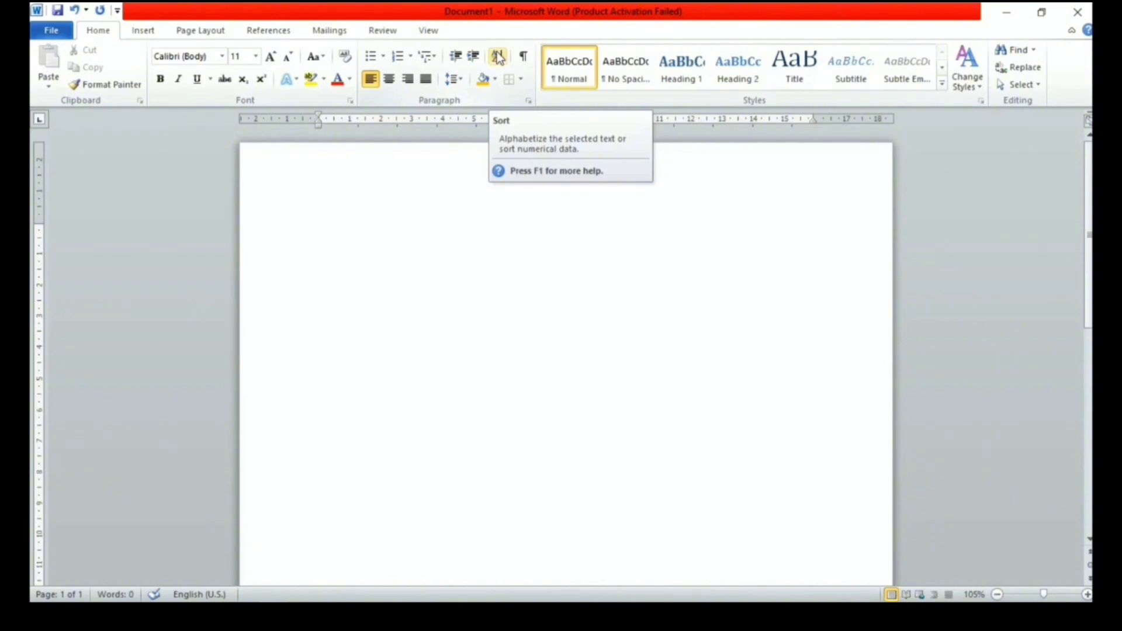
- Enter a list of four first names in non-alphabetical order, one per line
text(din)
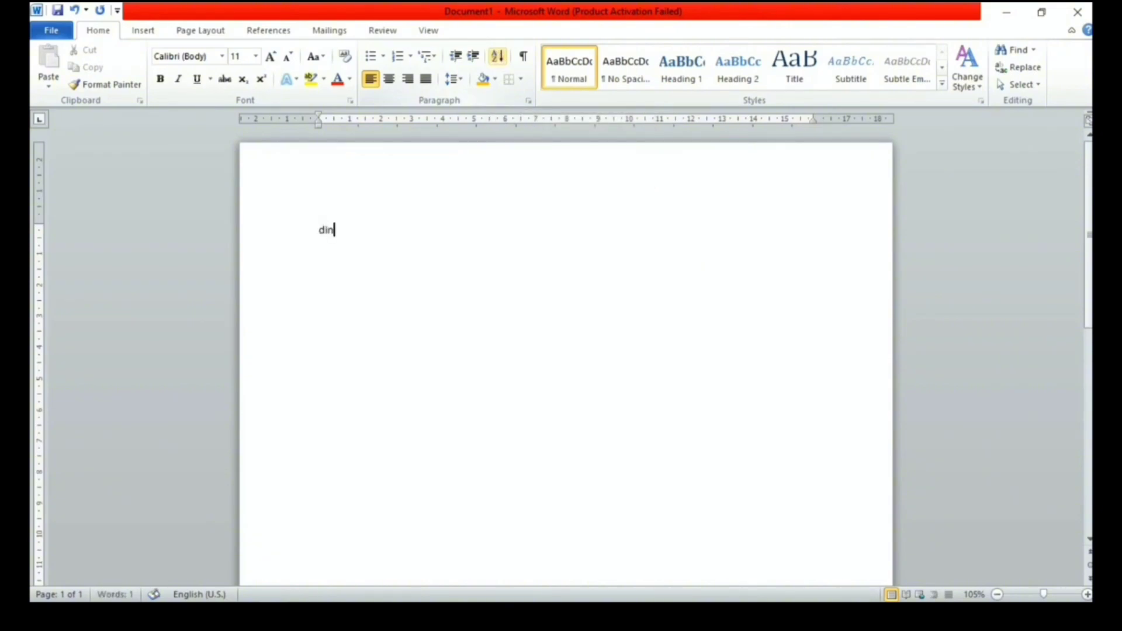
text(esh )
text(cheta)
text(n)
key(Return)
text(ankt)
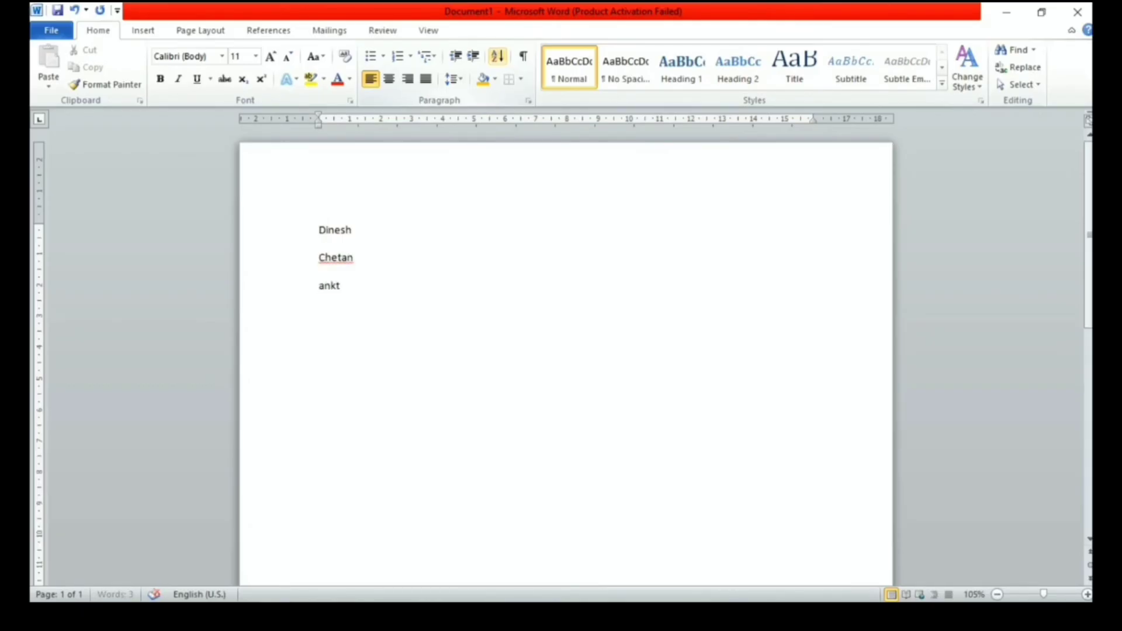
key(BackSpace)
text(t )
text(bab)
text(lu)
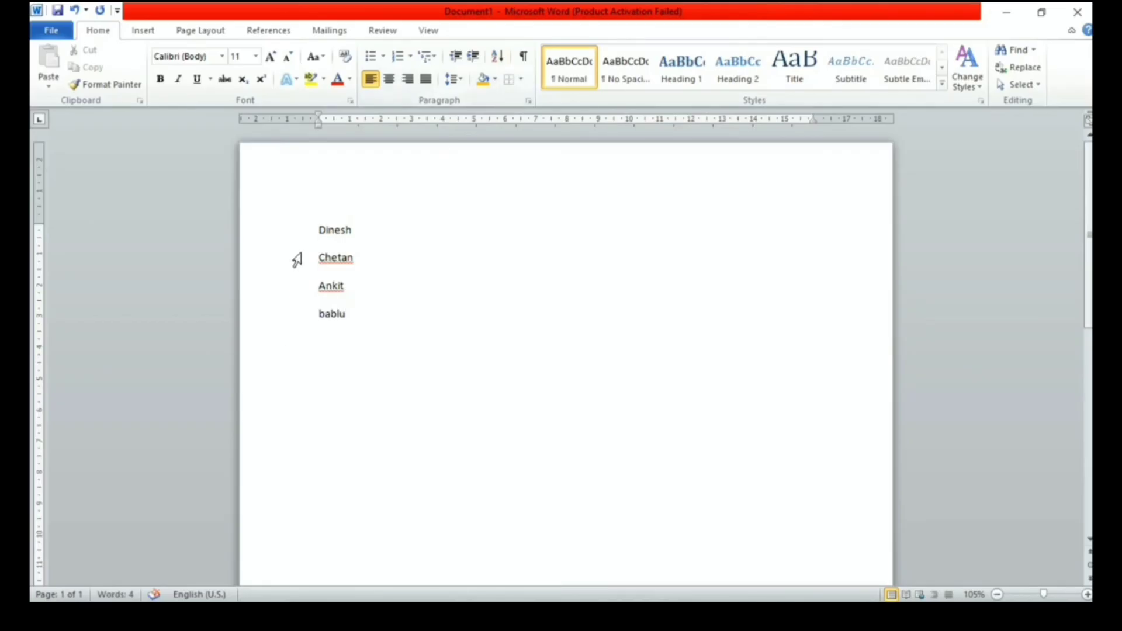
- Sort the four names by paragraph as text in ascending order
click(359, 326)
drag(359, 326, 293, 168)
click(497, 56)
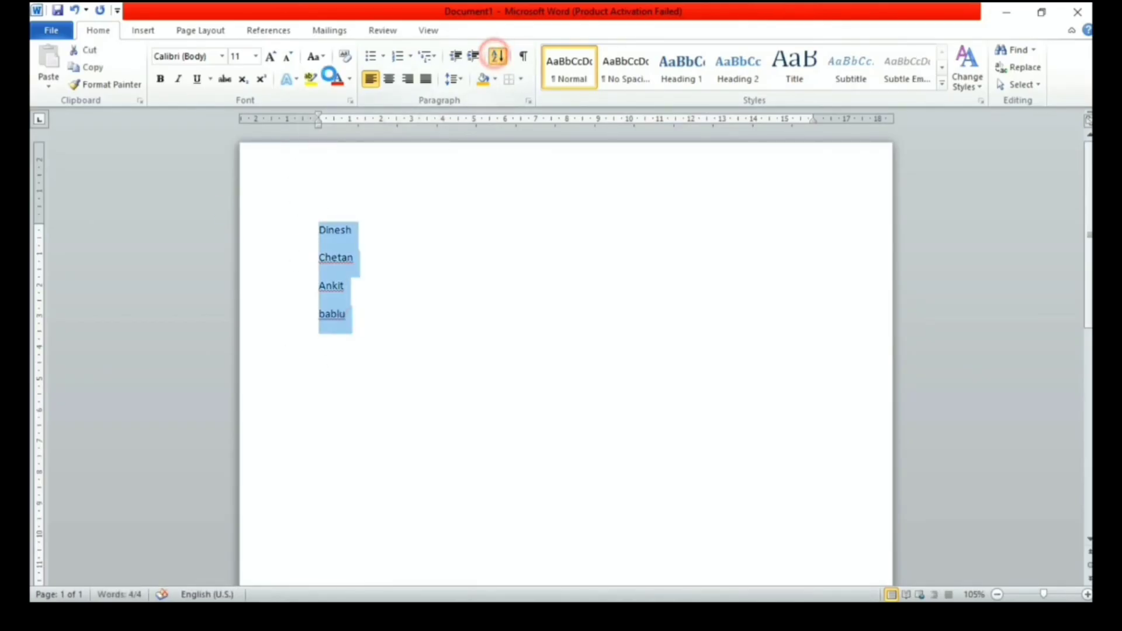
click(660, 221)
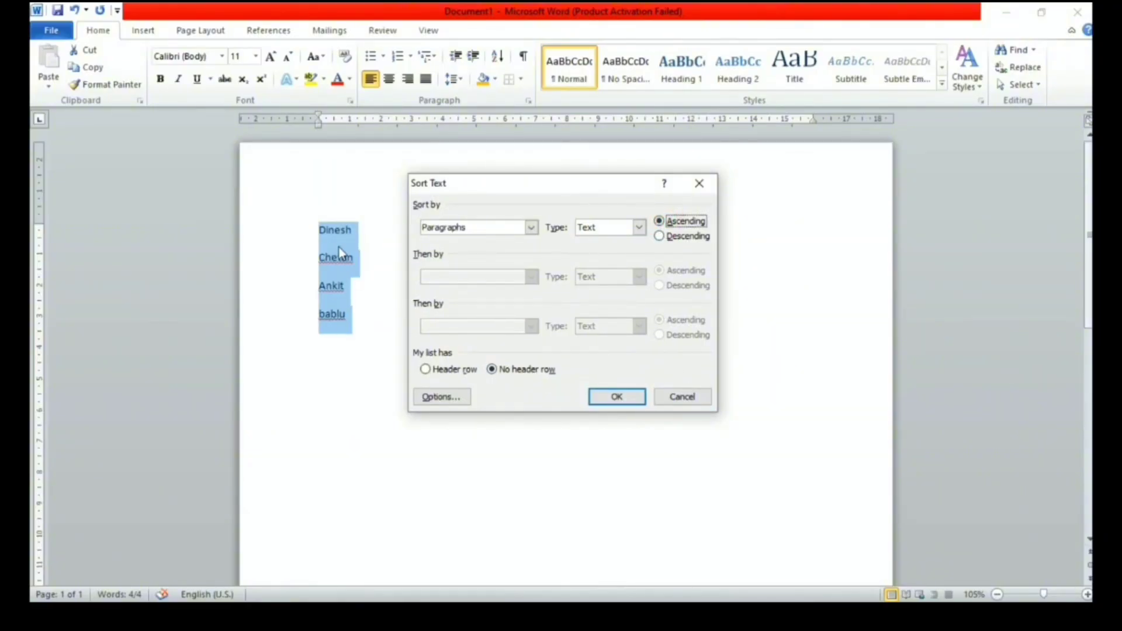
click(609, 398)
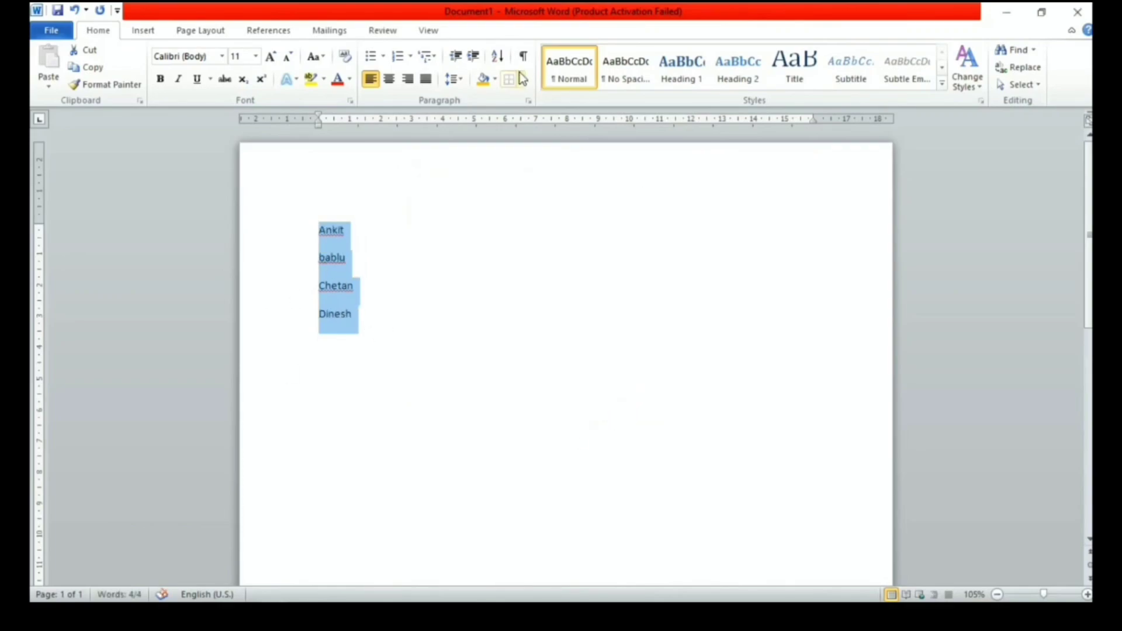
- Sort the four names in descending order
click(504, 59)
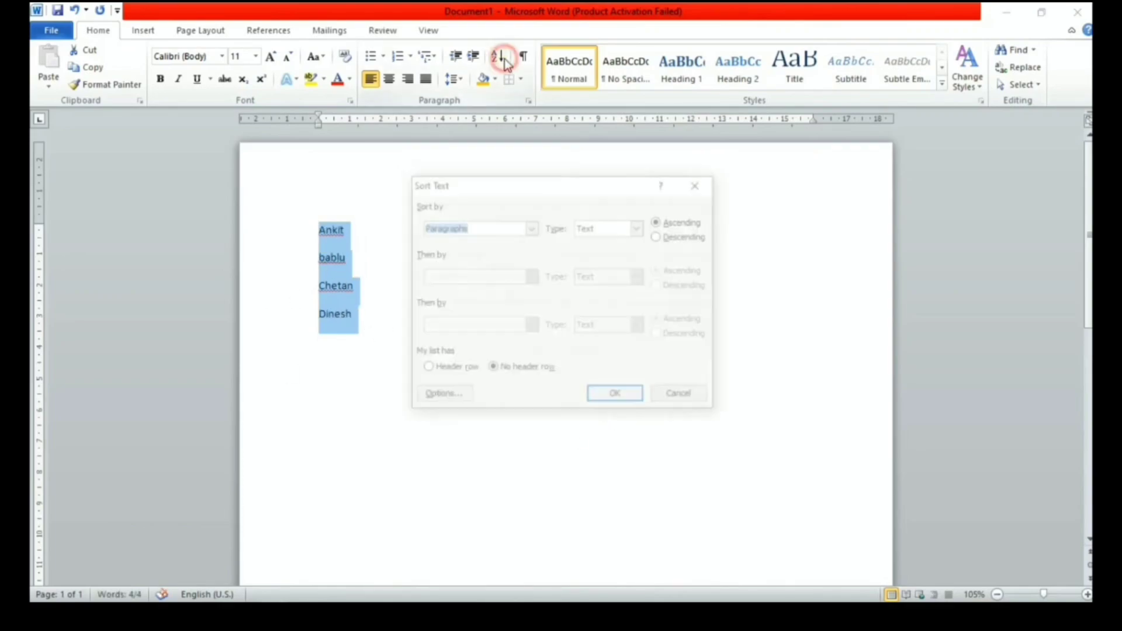
click(677, 237)
click(618, 398)
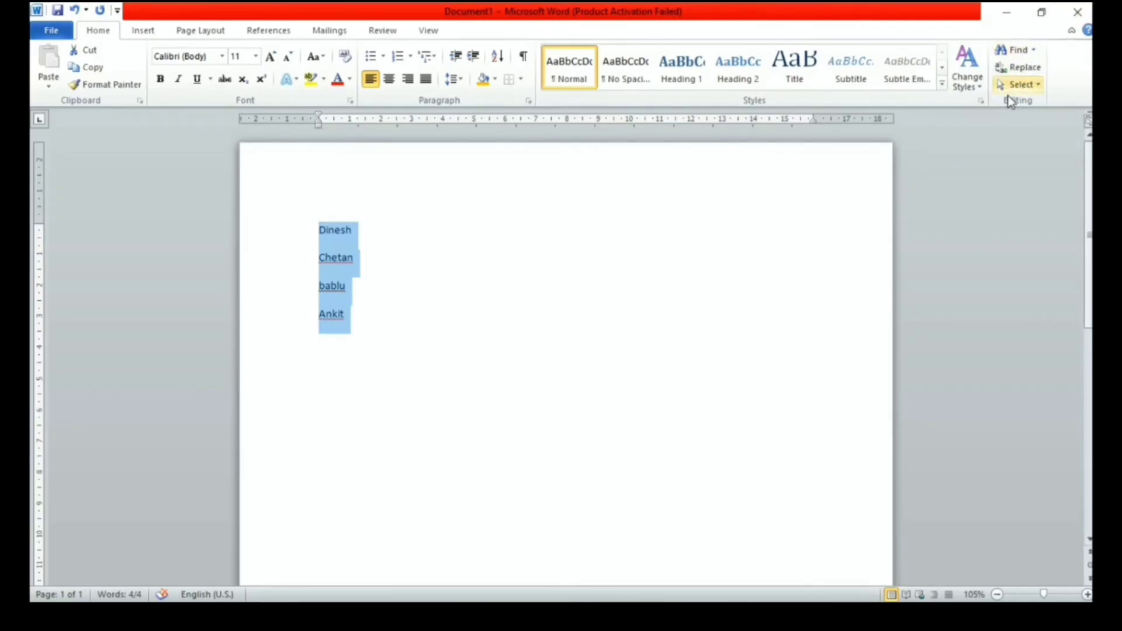
- Delete the list of names and generate sample paragraphs with =rand()
key(Delete)
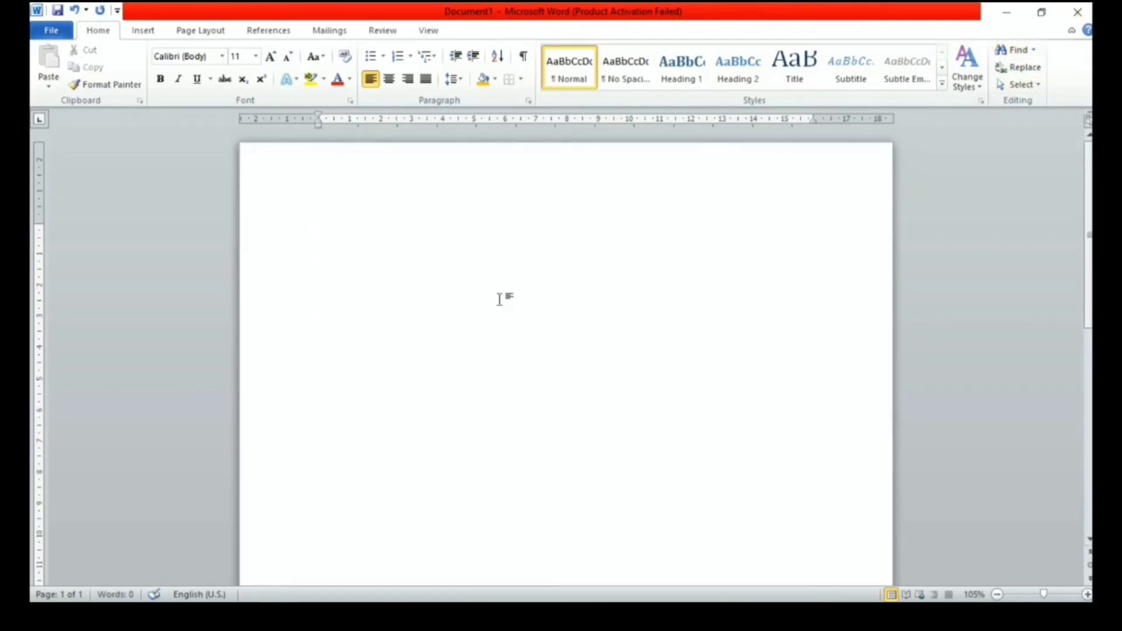
text(=rand())
key(Return)
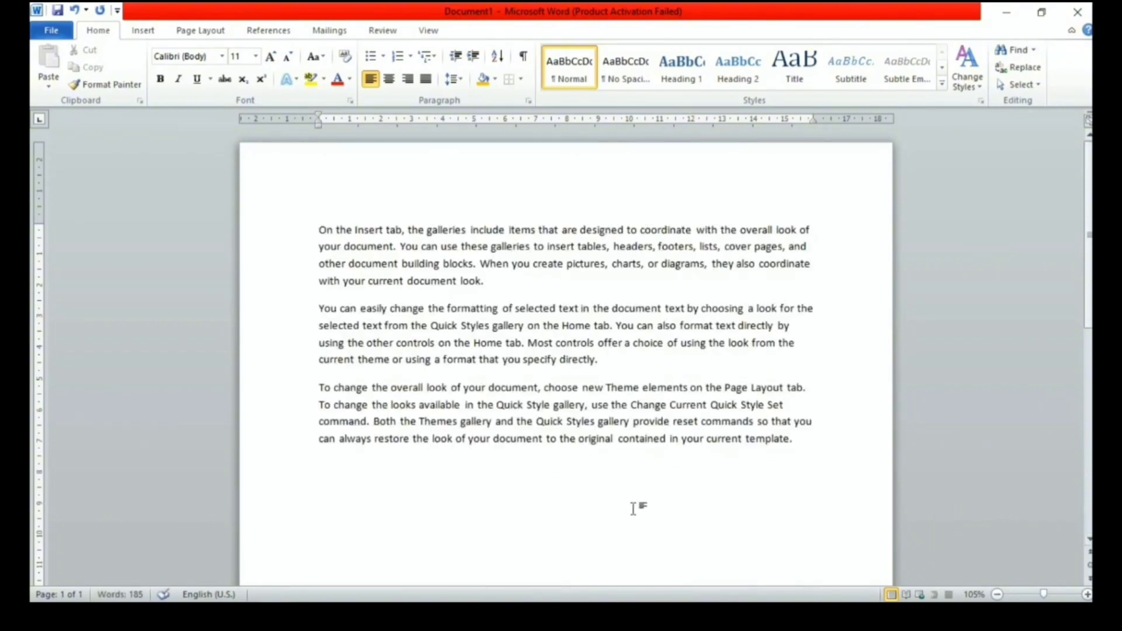
- Search the sample text for the word document and review the highlighted matches
click(623, 343)
click(1004, 58)
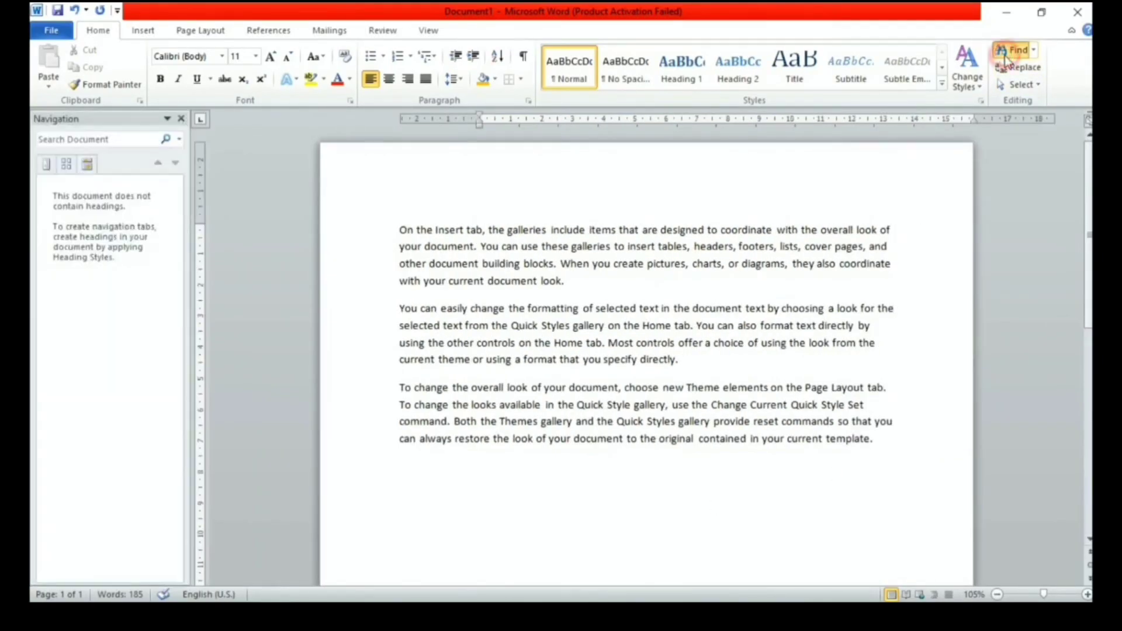
click(83, 142)
text(document)
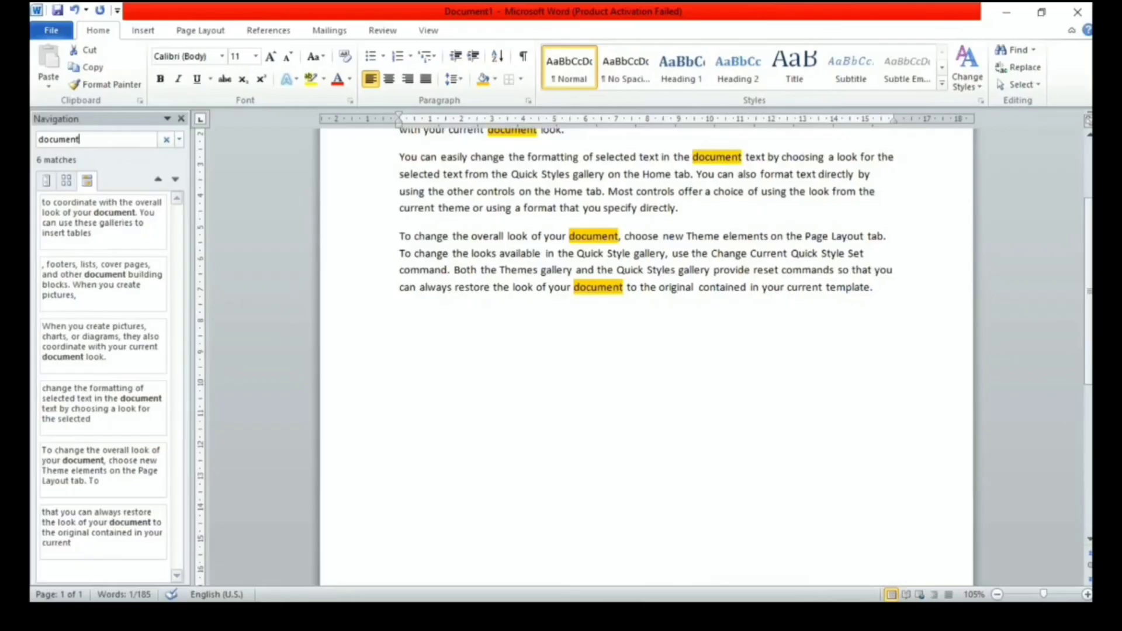
scroll(679, 363, up, 3)
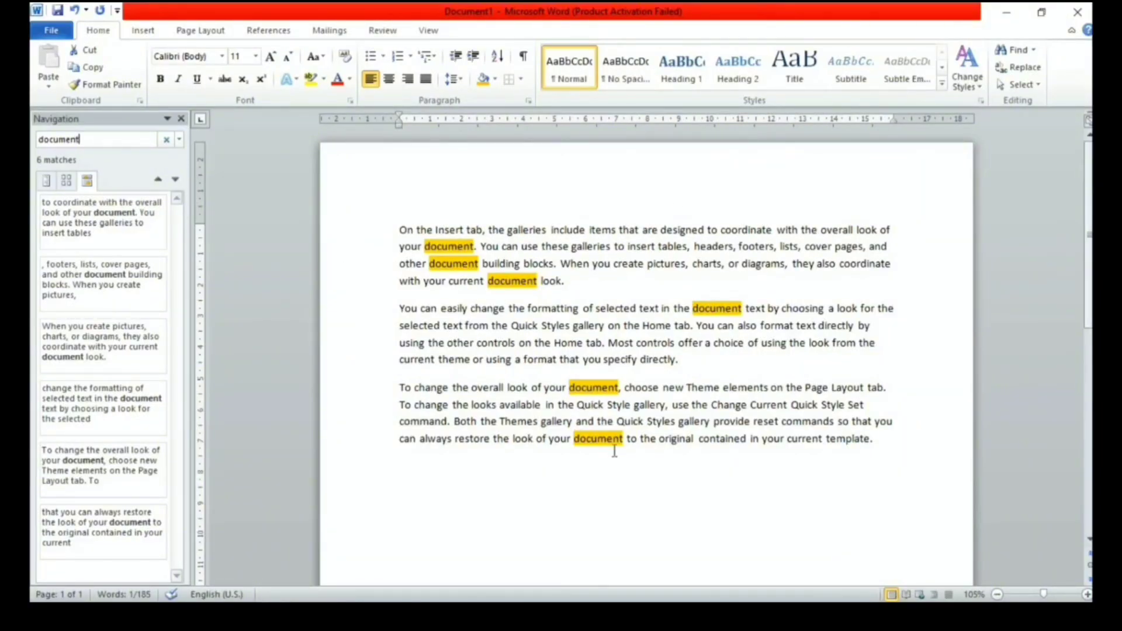
- Replace every occurrence of "document" with "computer" throughout the sample text
click(1013, 69)
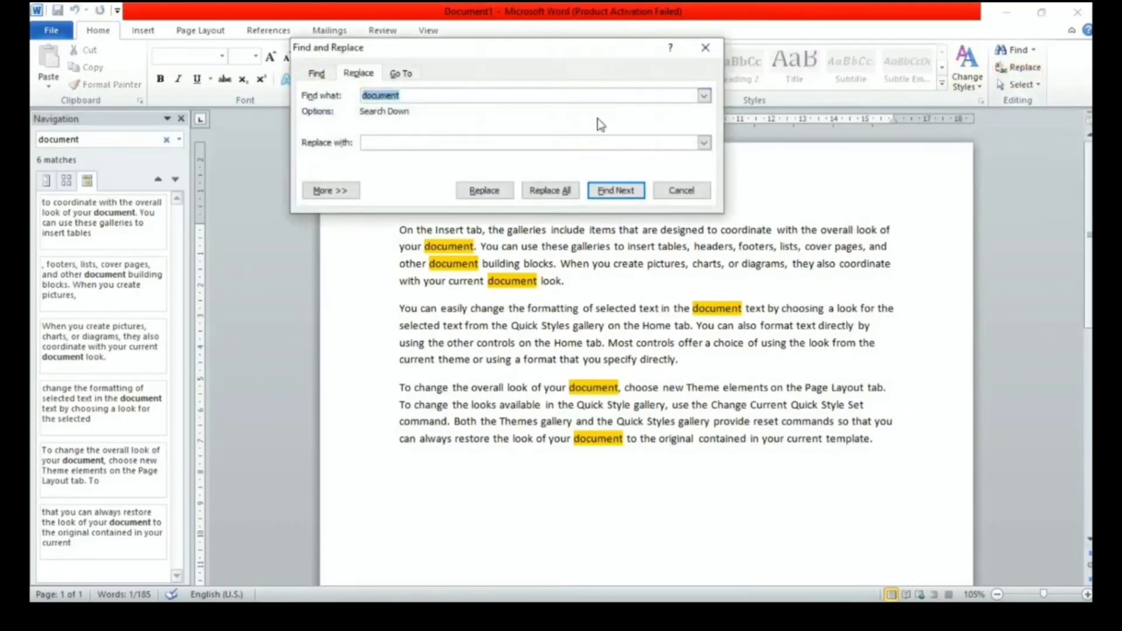
click(409, 146)
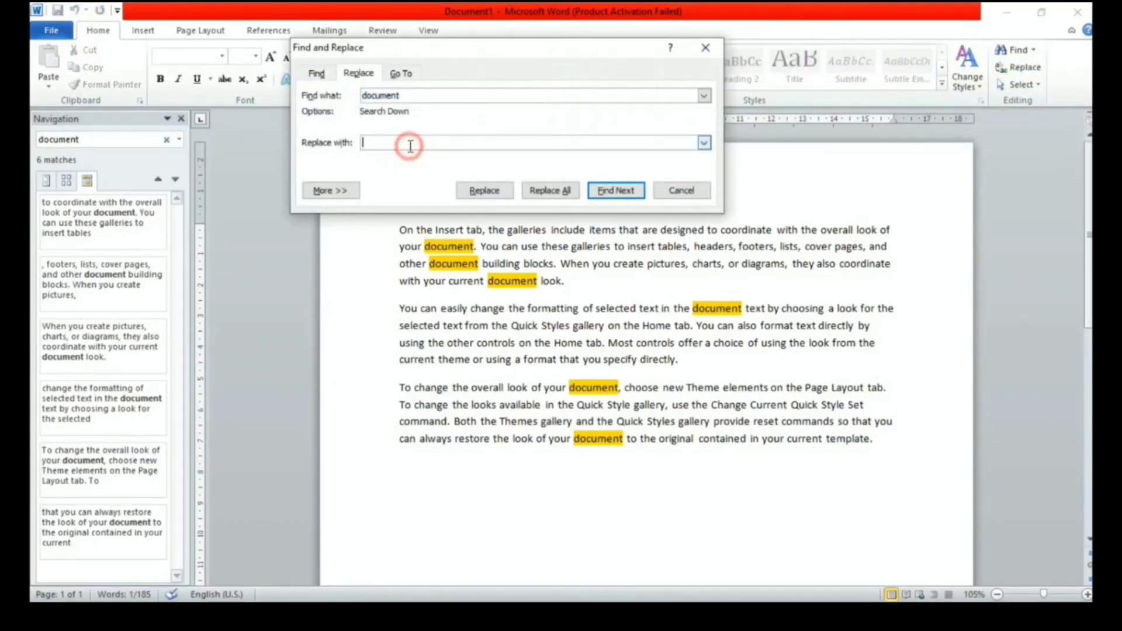
text(computer)
click(564, 191)
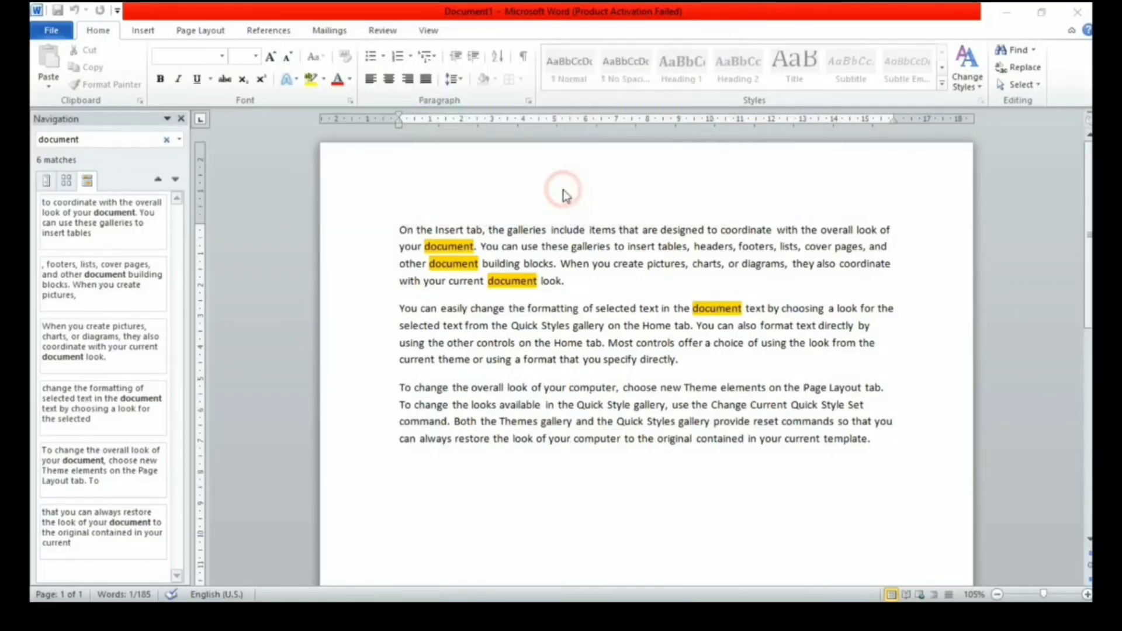
click(516, 355)
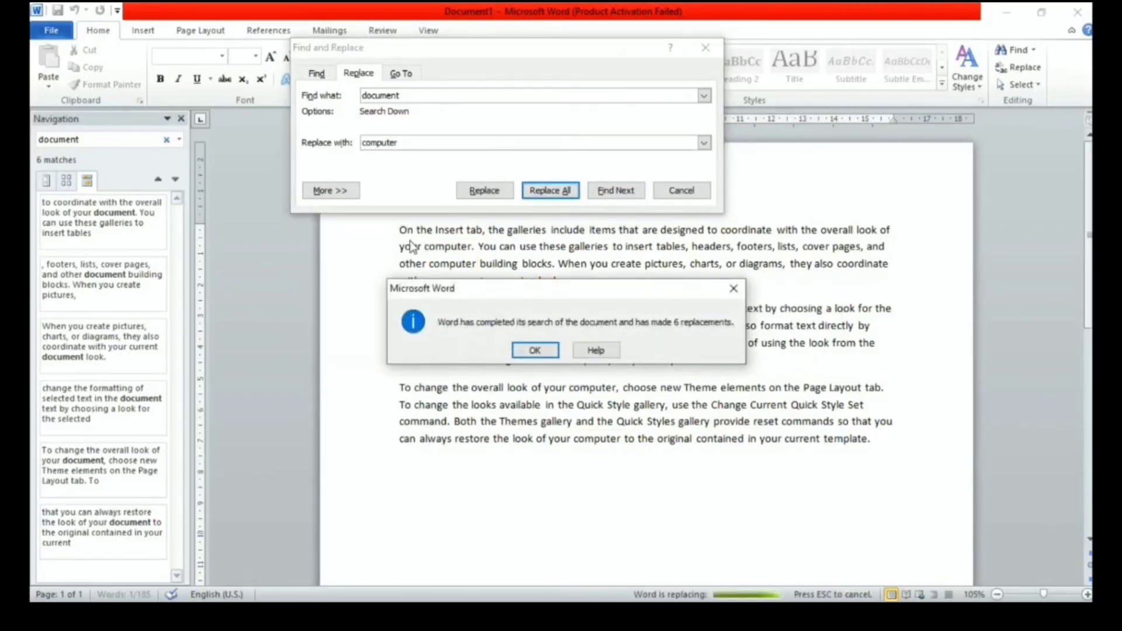
click(517, 355)
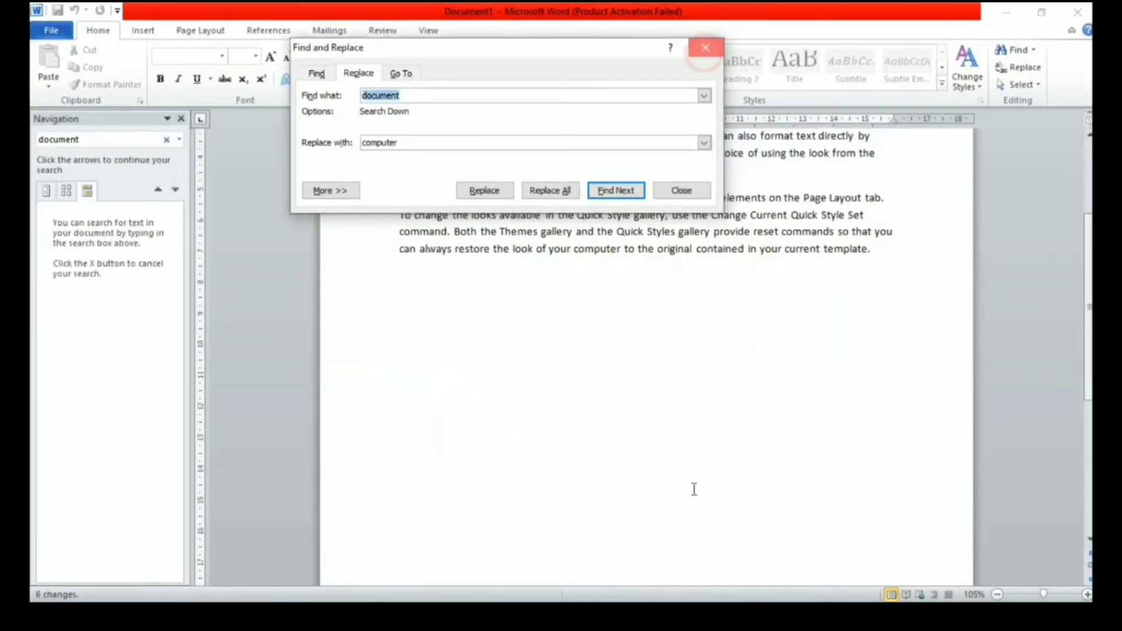
click(705, 47)
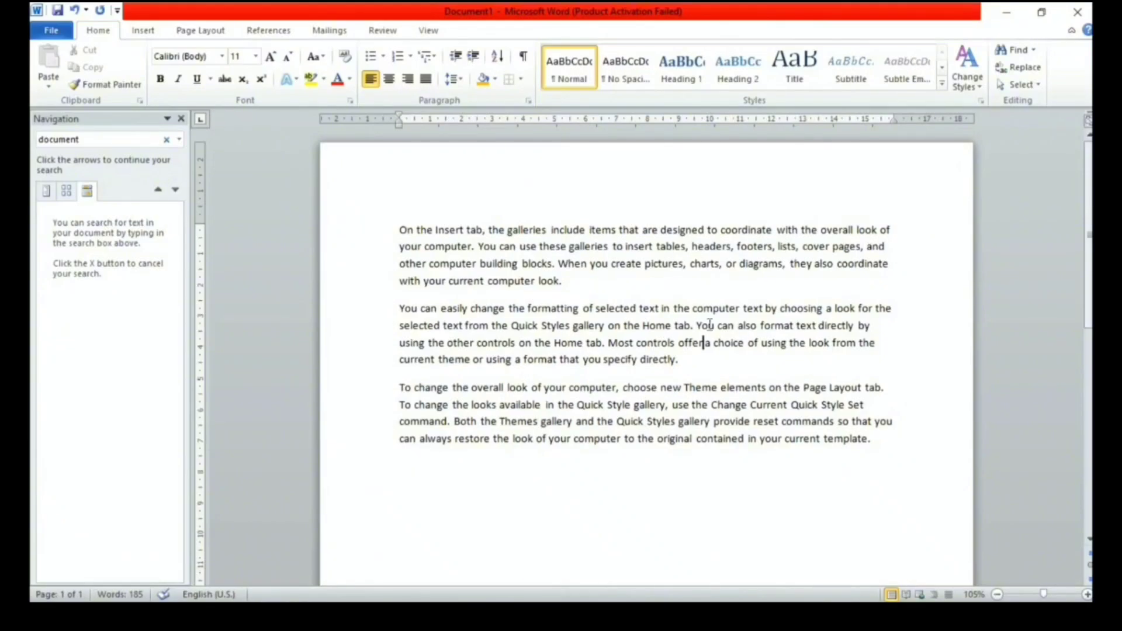
- Clear the previous search term and search the sample text for the word "computer"
click(166, 139)
click(89, 139)
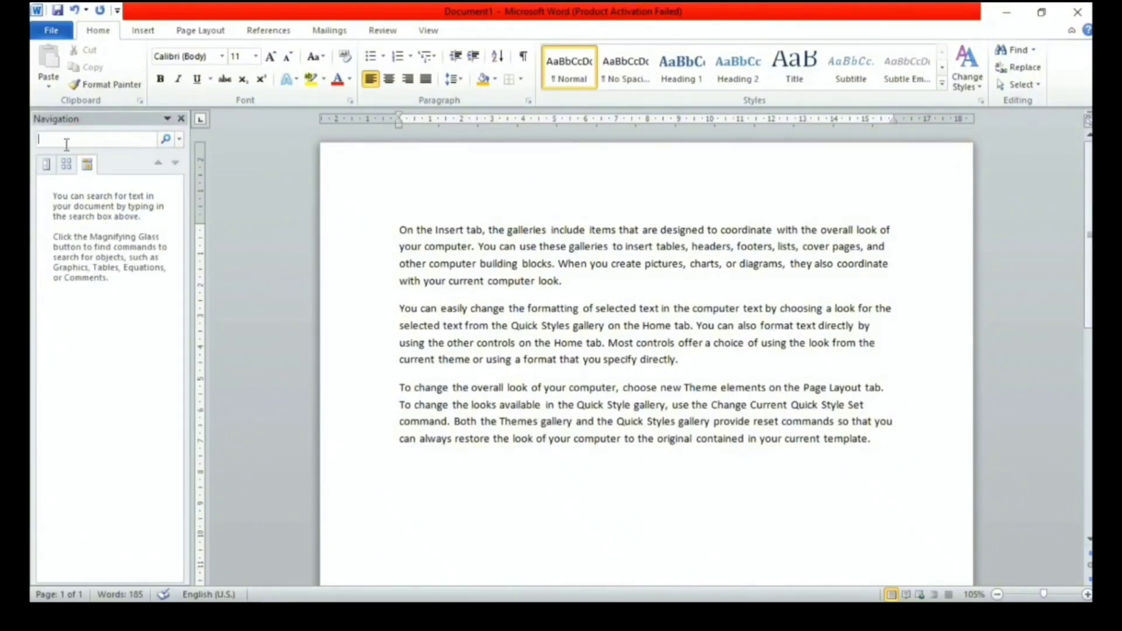
text(computer)
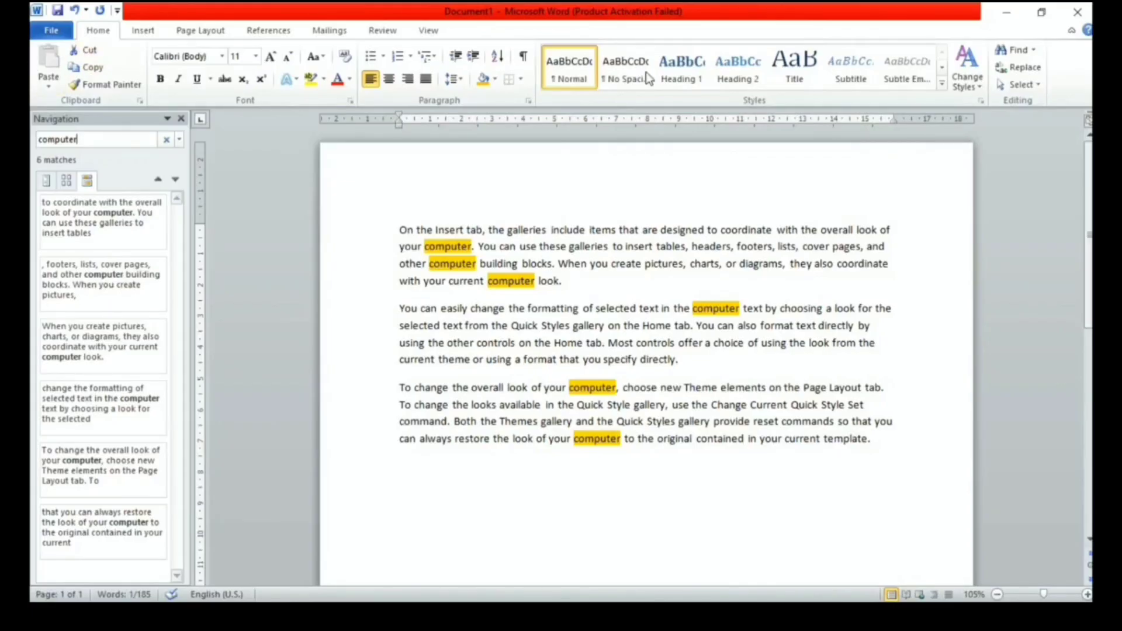
- Try to select all the text while the search is active, and close the Navigation pane
click(1033, 85)
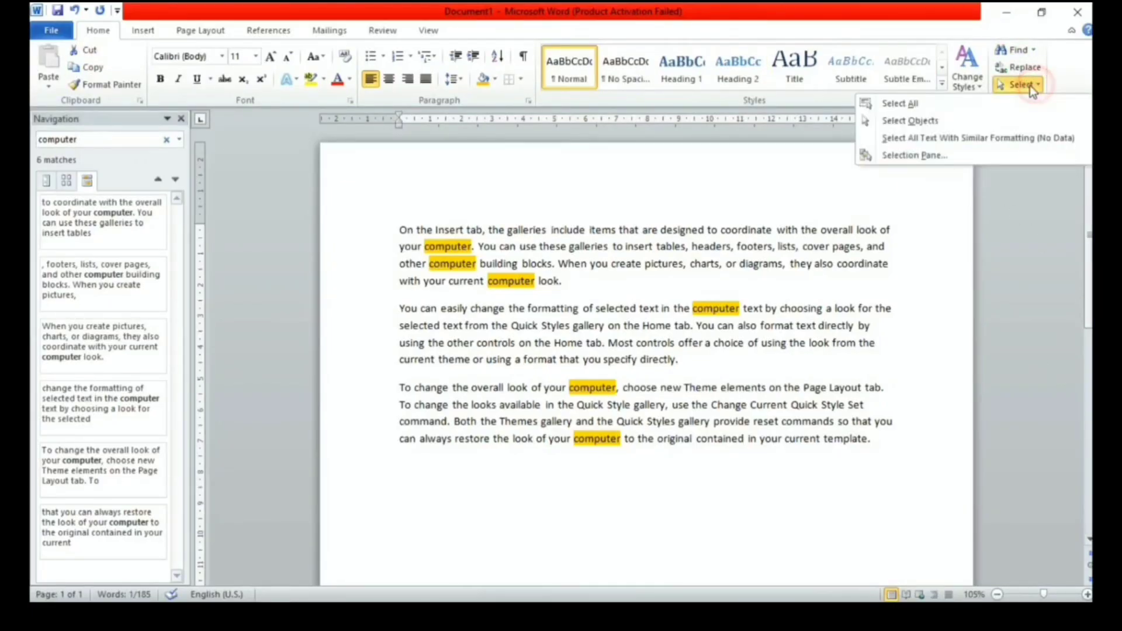
click(930, 105)
click(181, 119)
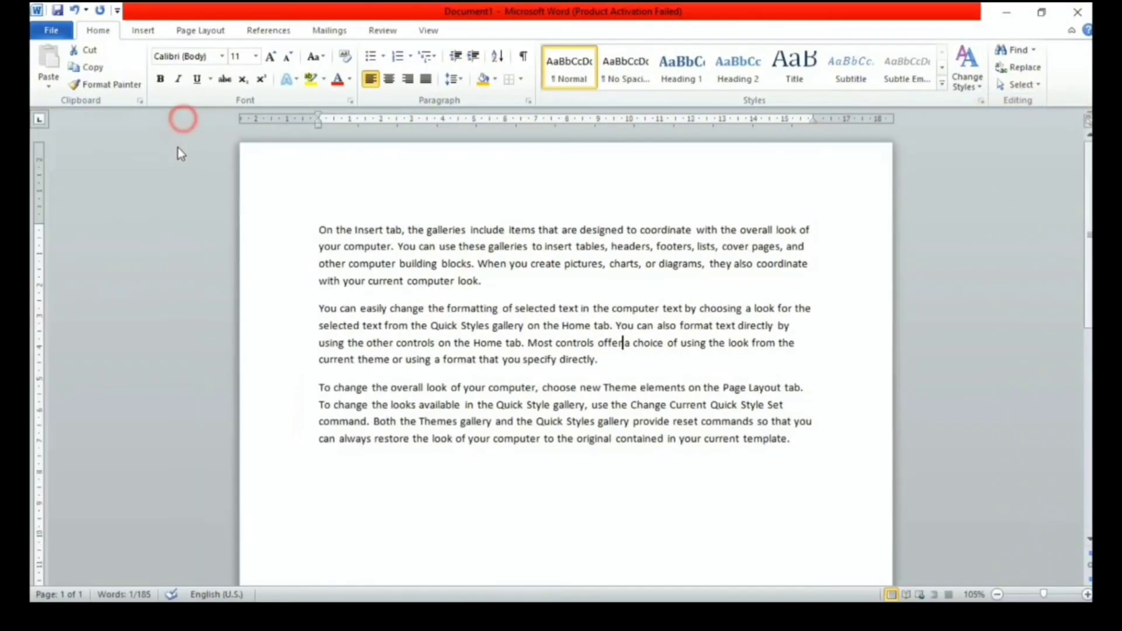
- Select all the text in the document, and clear the selection by placing the cursor at the end of the last paragraph
click(623, 342)
click(1022, 86)
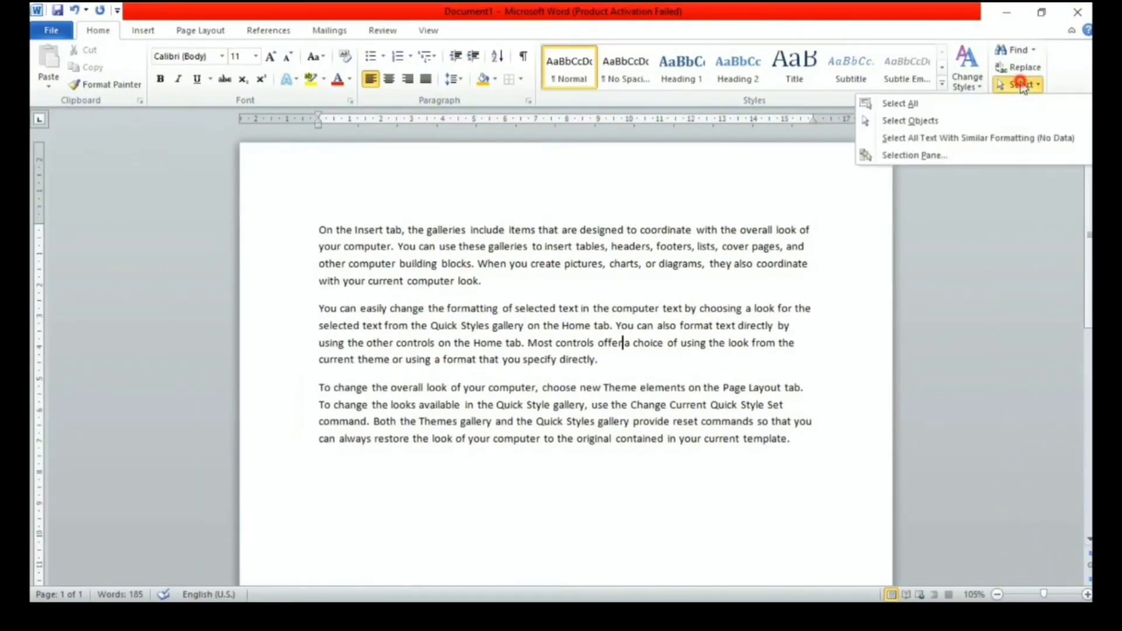
click(905, 105)
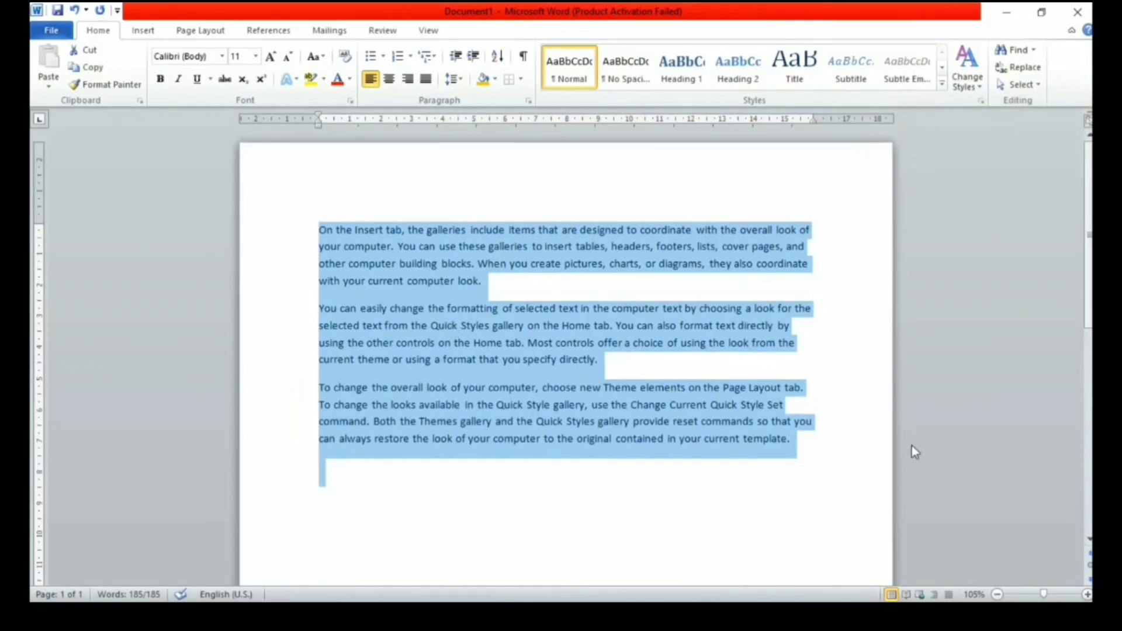
click(804, 445)
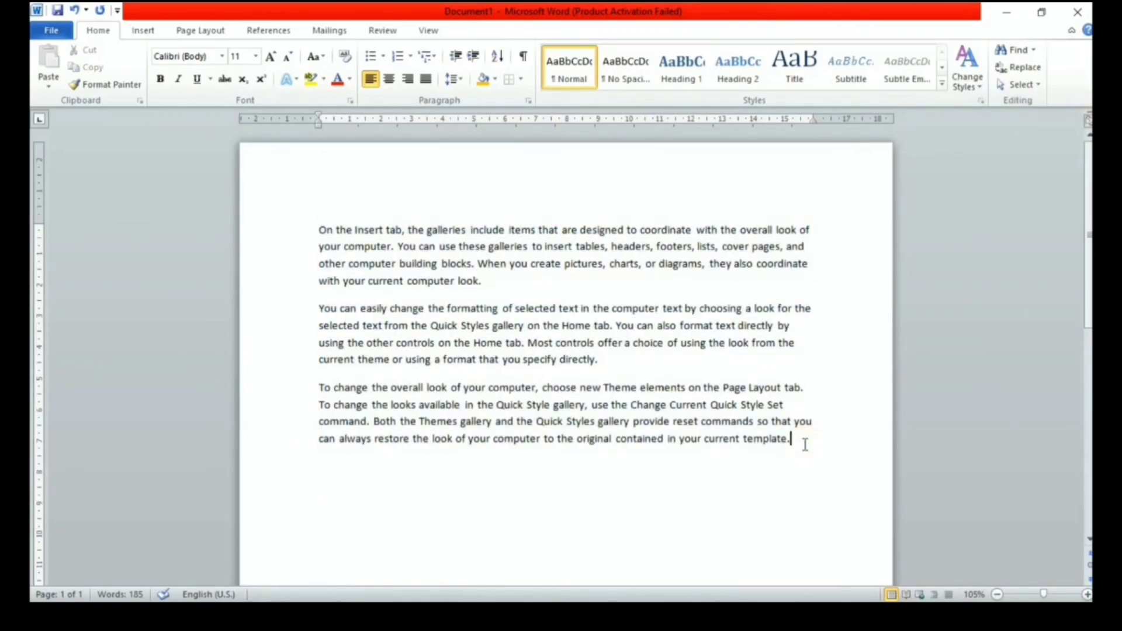